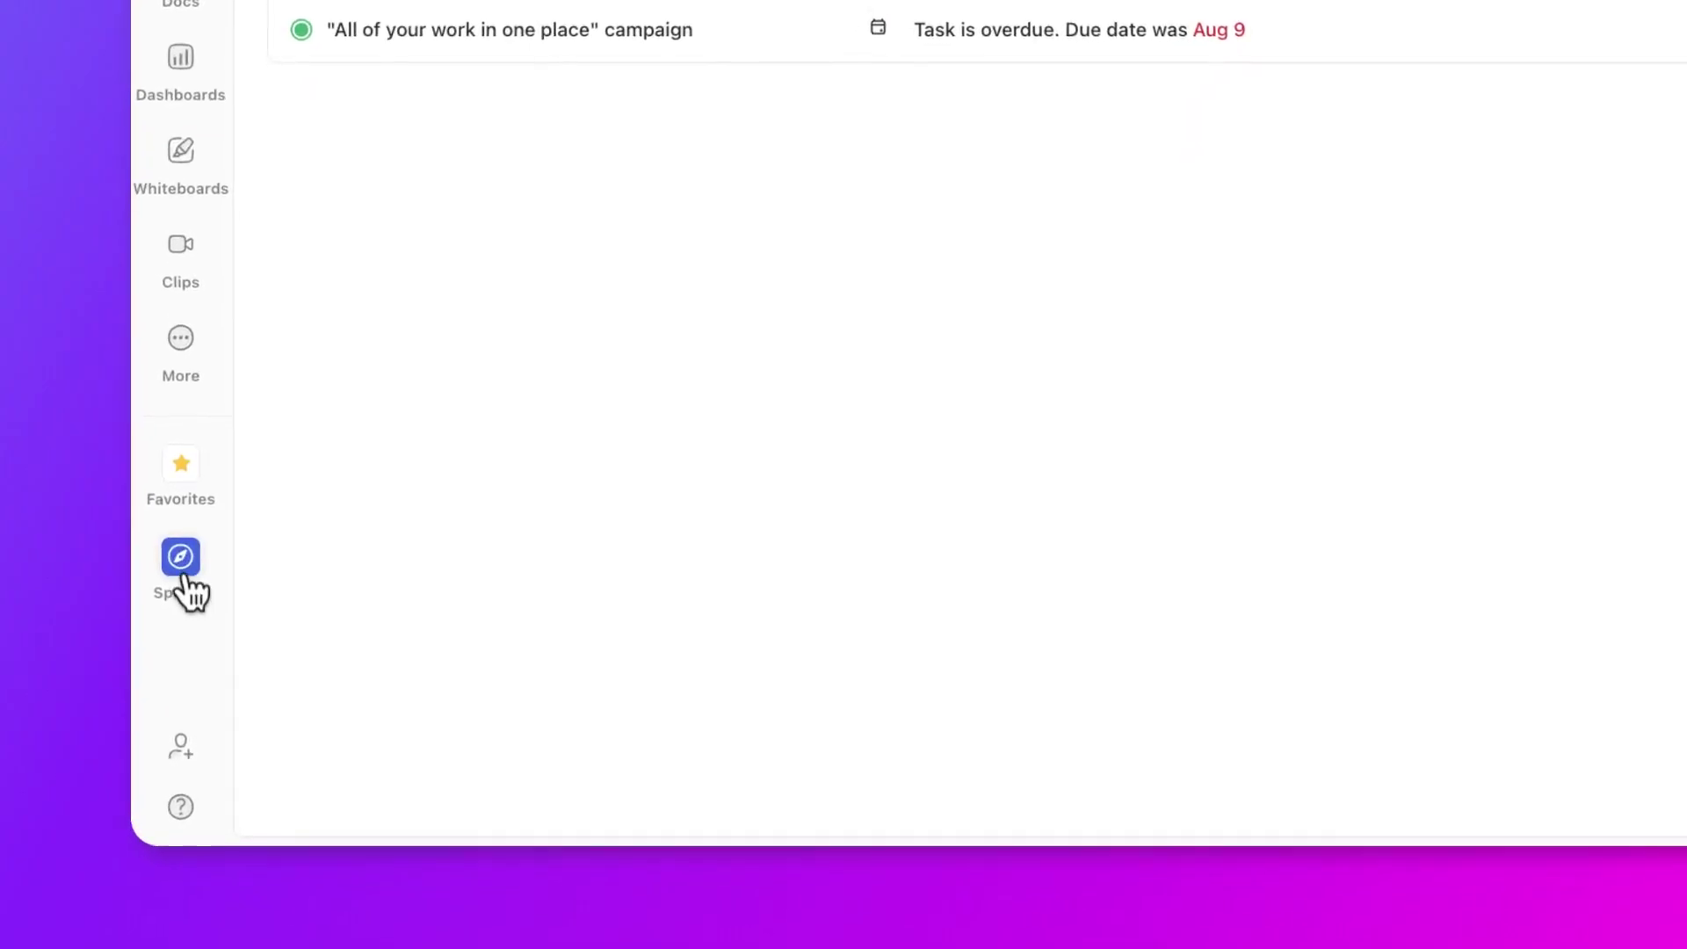
# - Make the Professional Services space private through its Sharing & Permissions settings
pyautogui.click(182, 571)
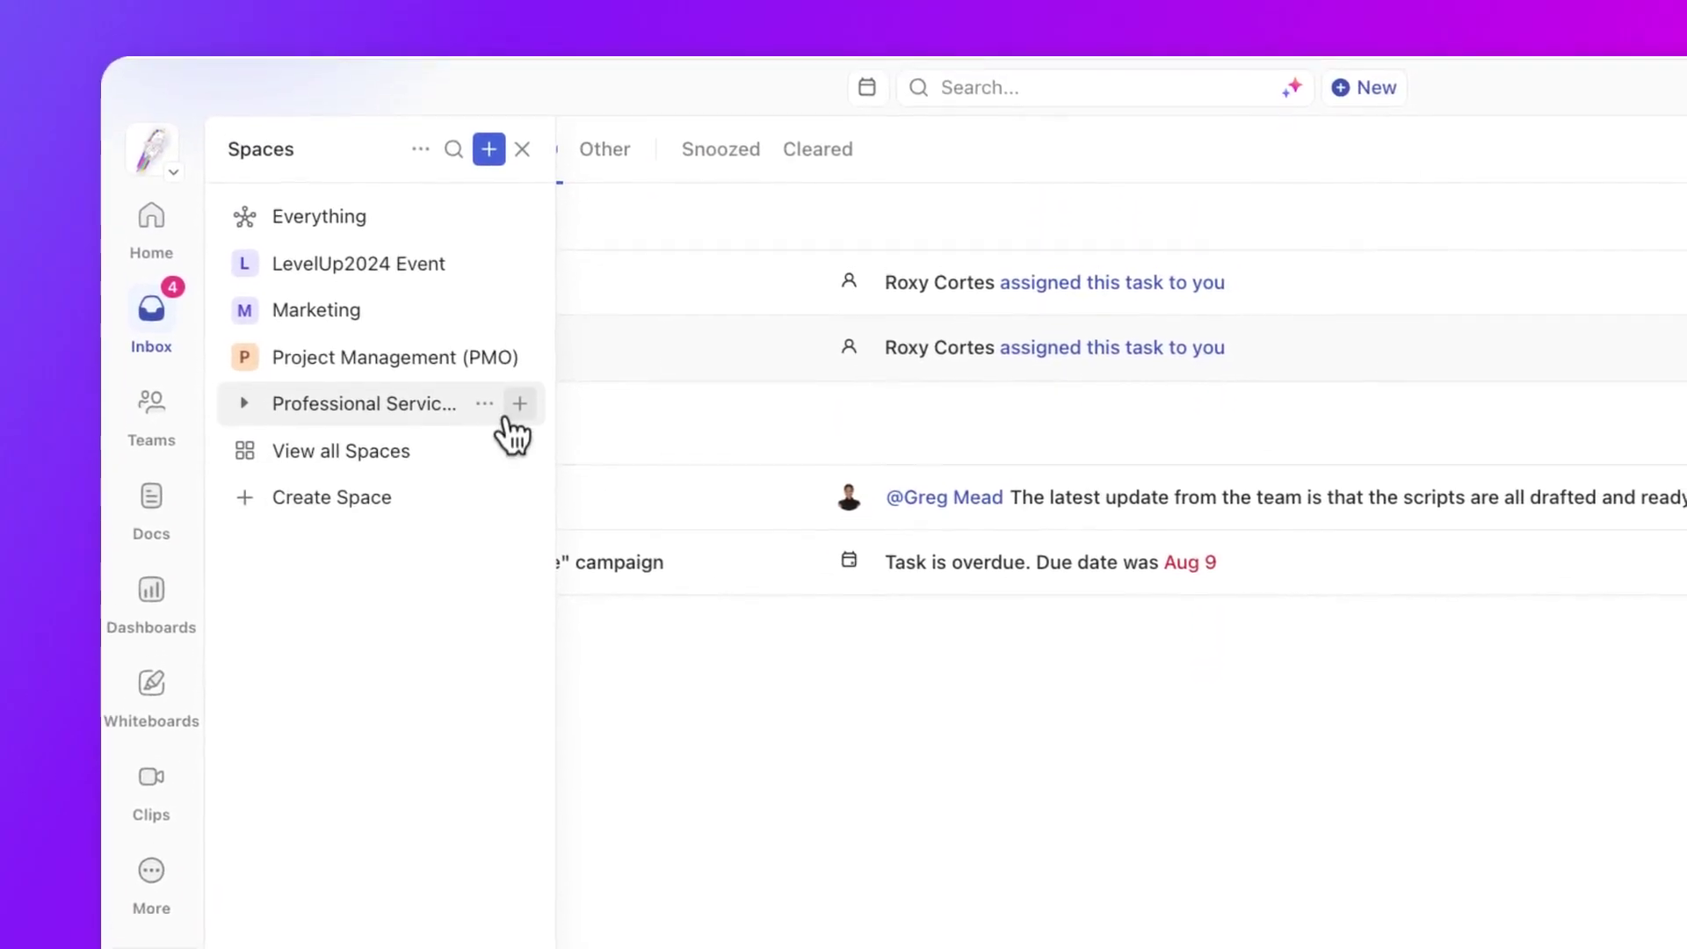
pyautogui.click(490, 297)
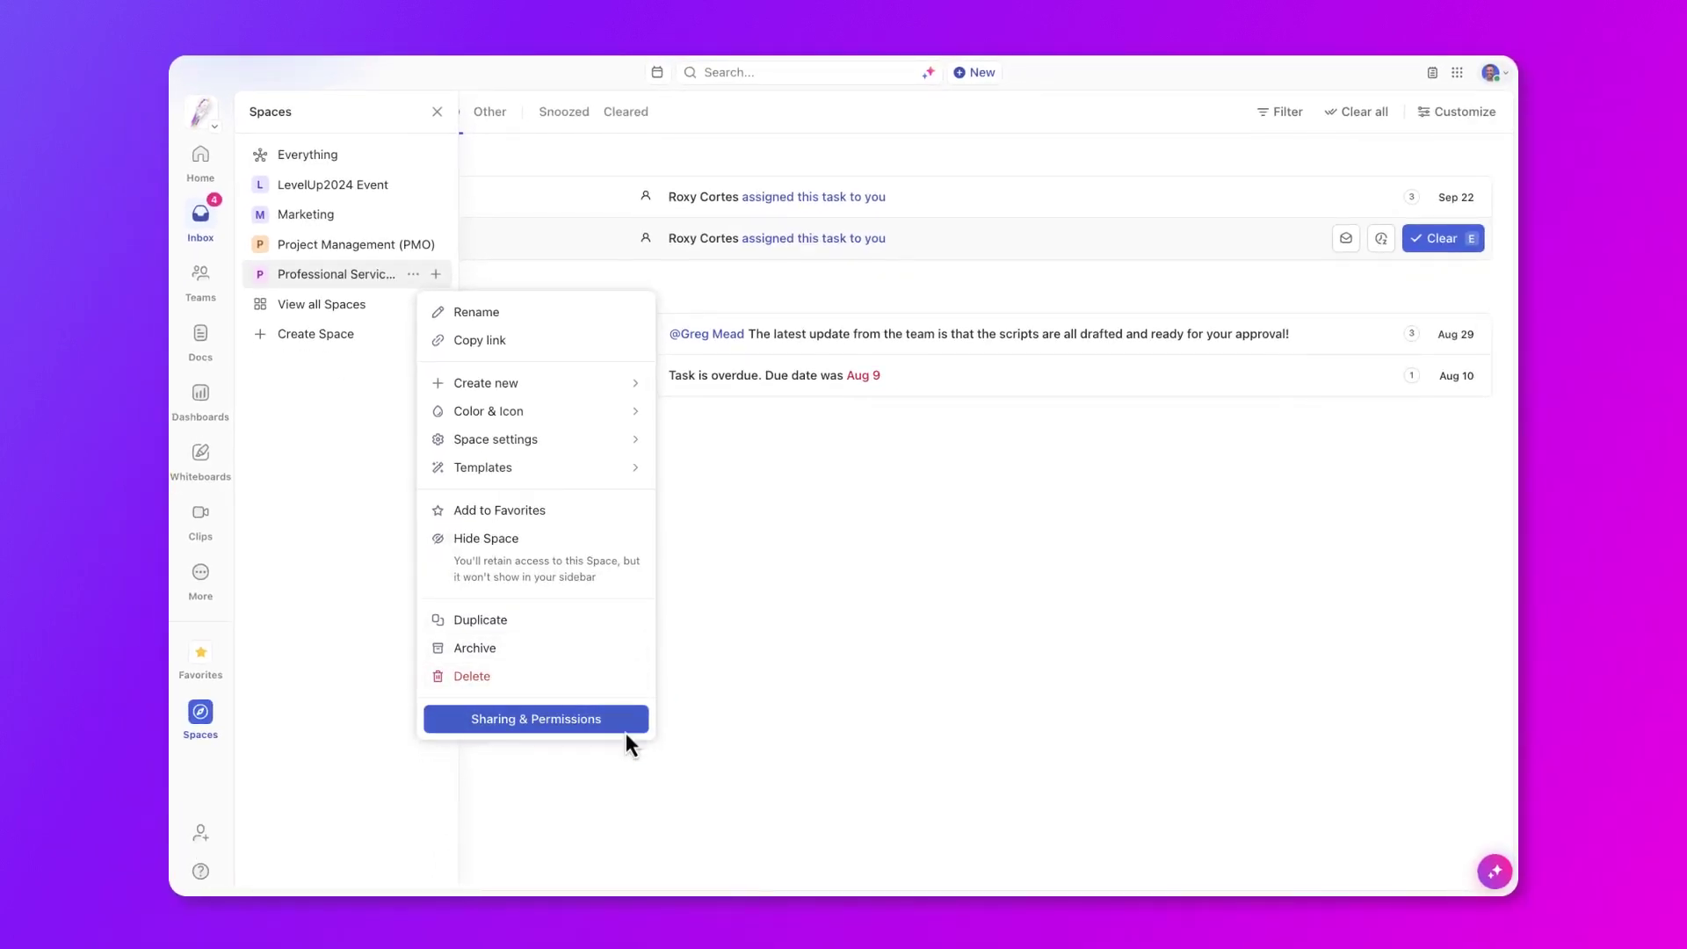
pyautogui.click(625, 731)
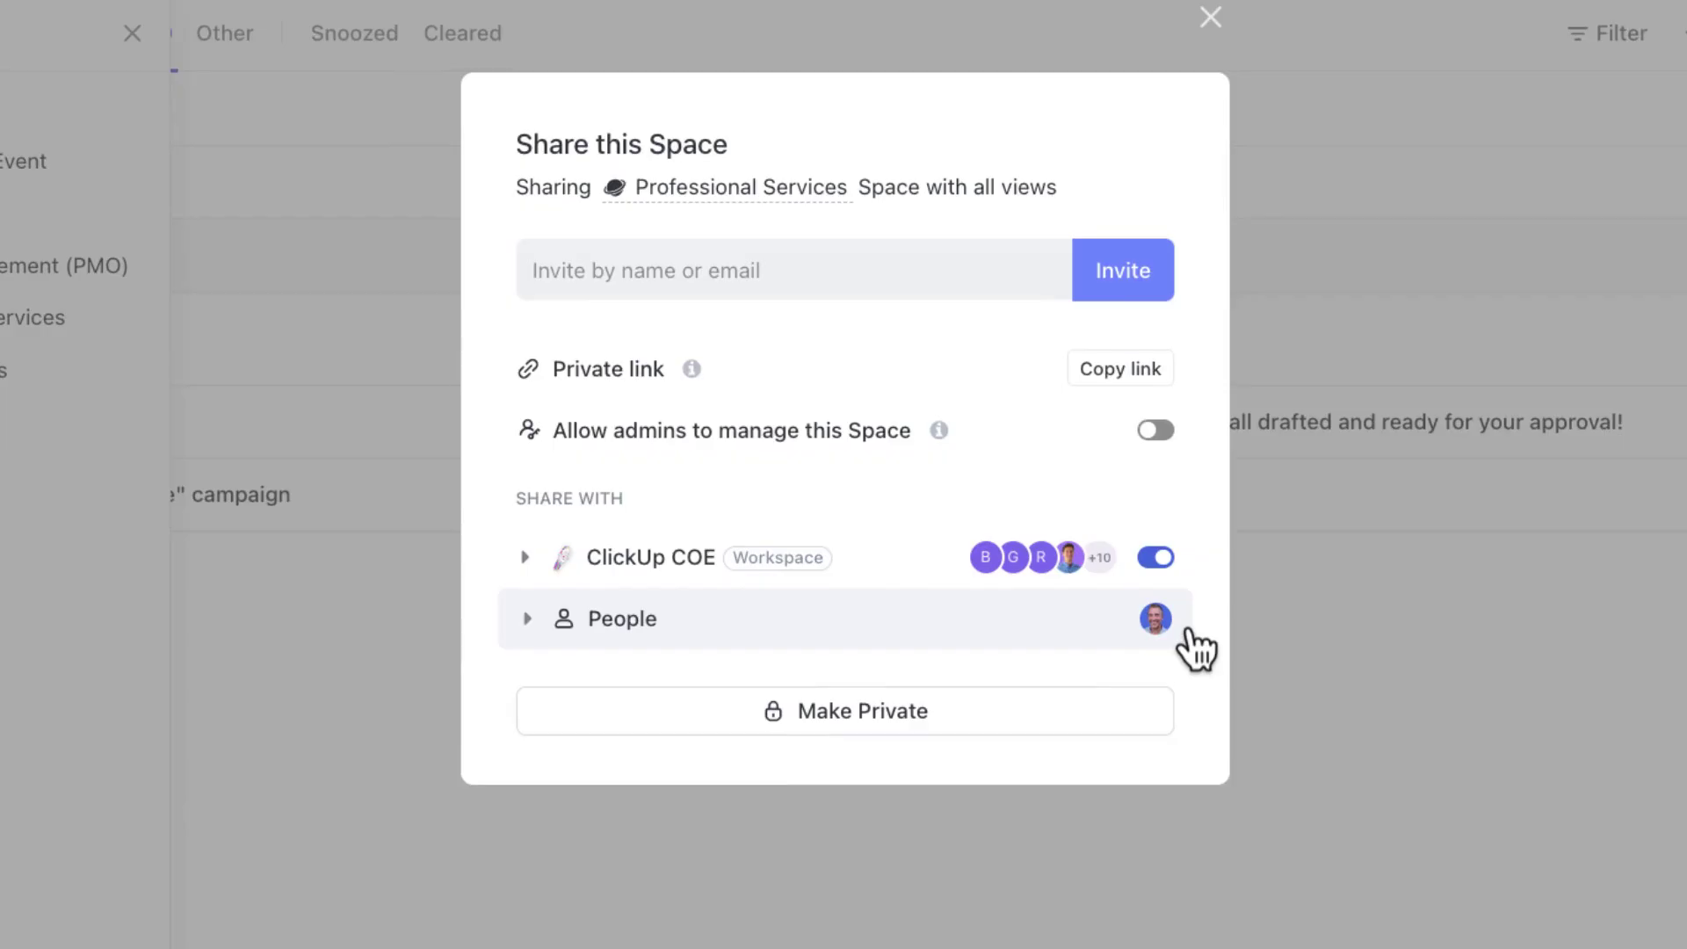
pyautogui.click(949, 720)
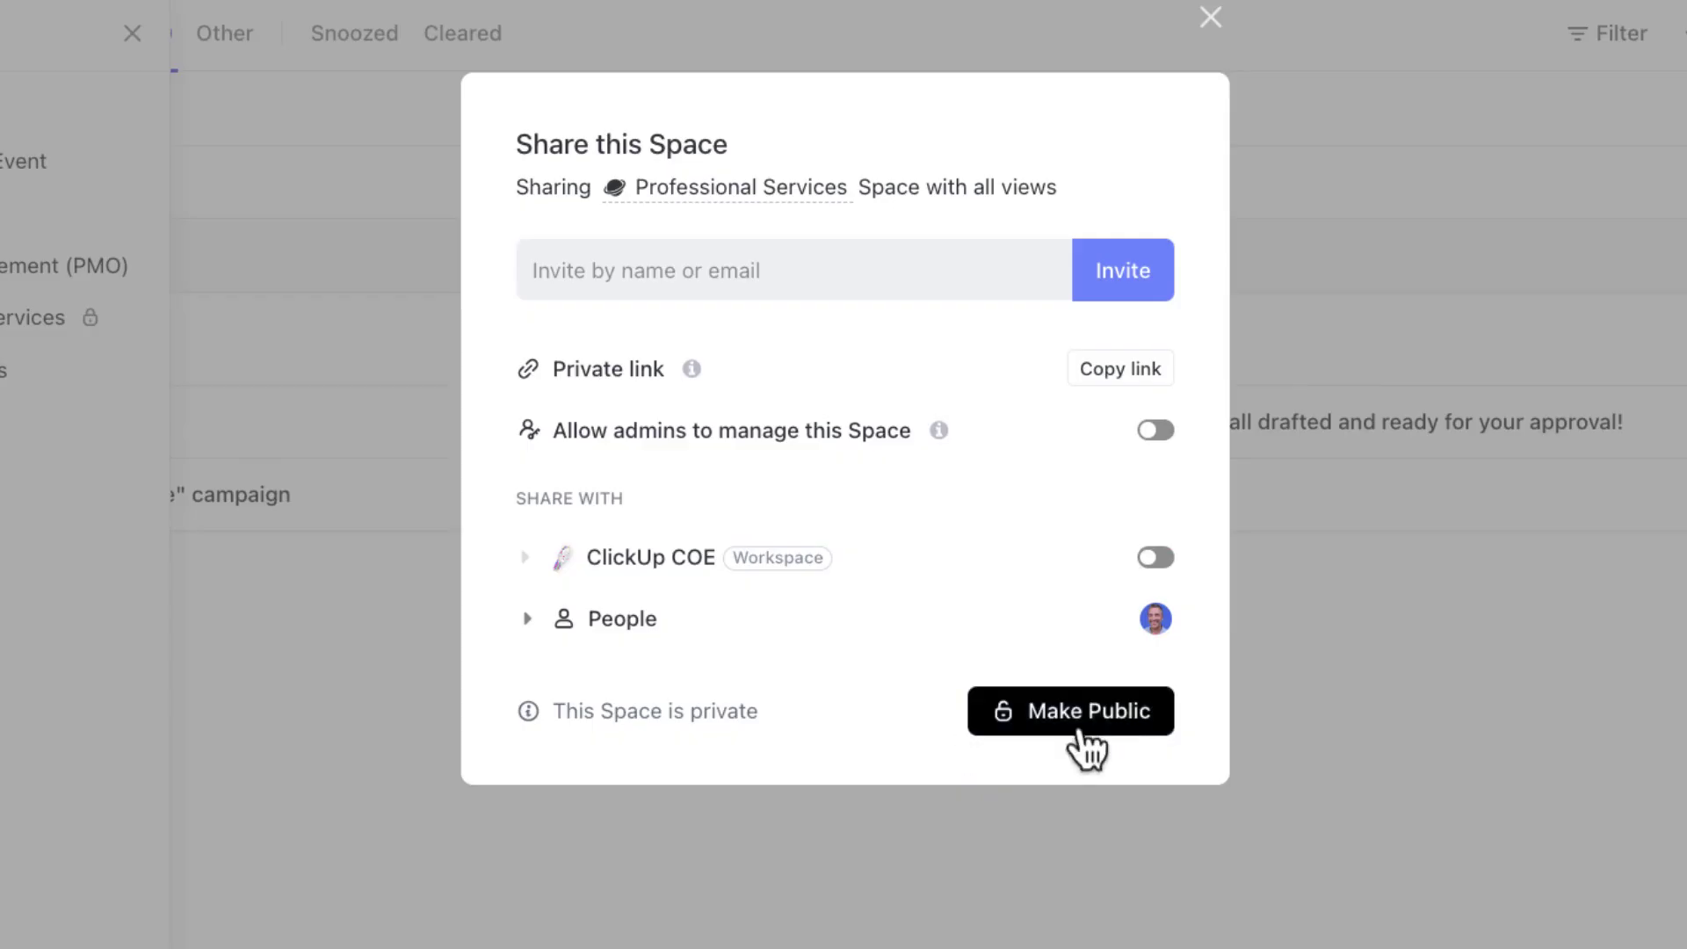
# - Share the space with the first admin member and enable Allow admins to manage this Space
pyautogui.click(884, 265)
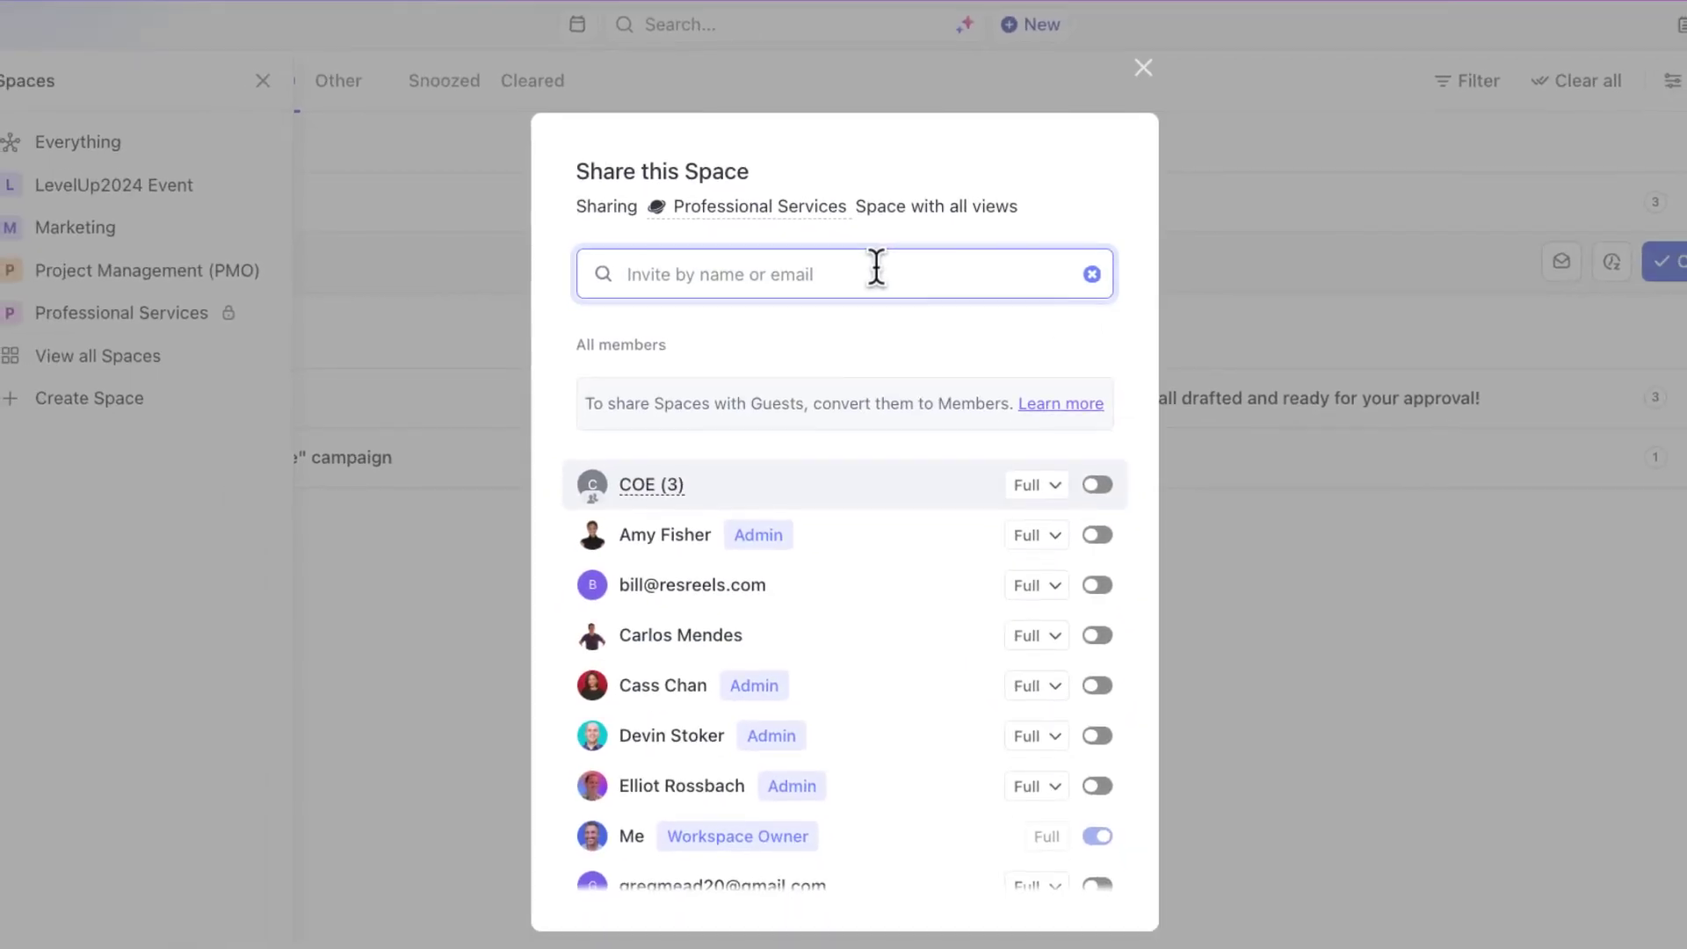
pyautogui.write('amy')
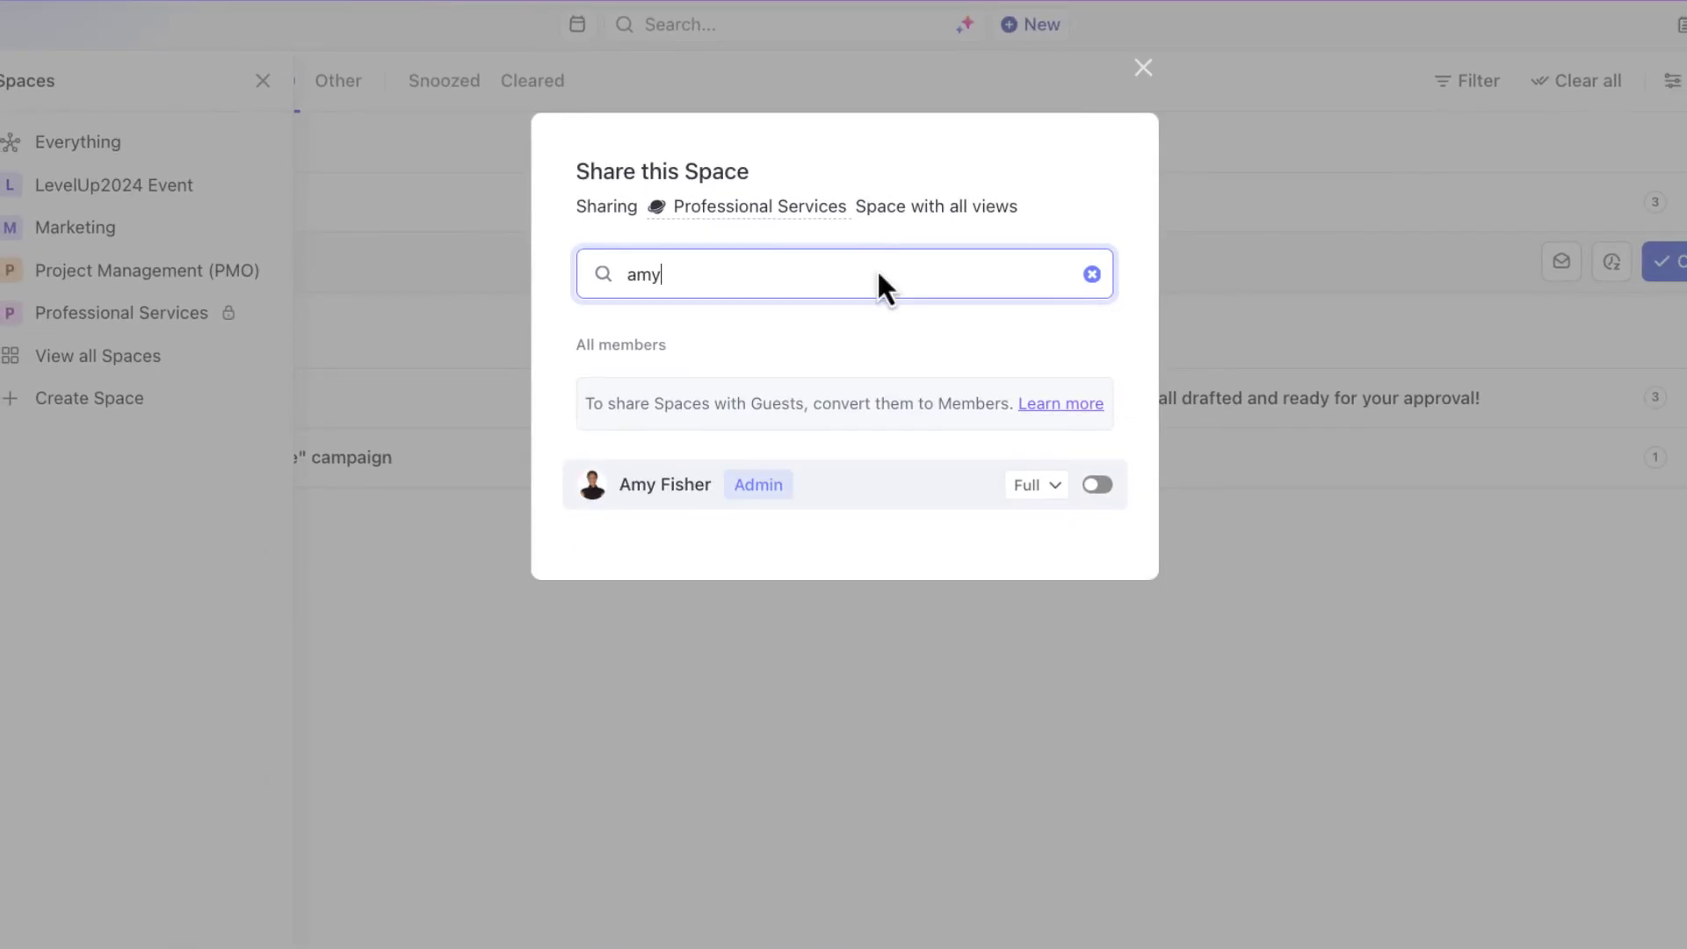
pyautogui.click(1103, 486)
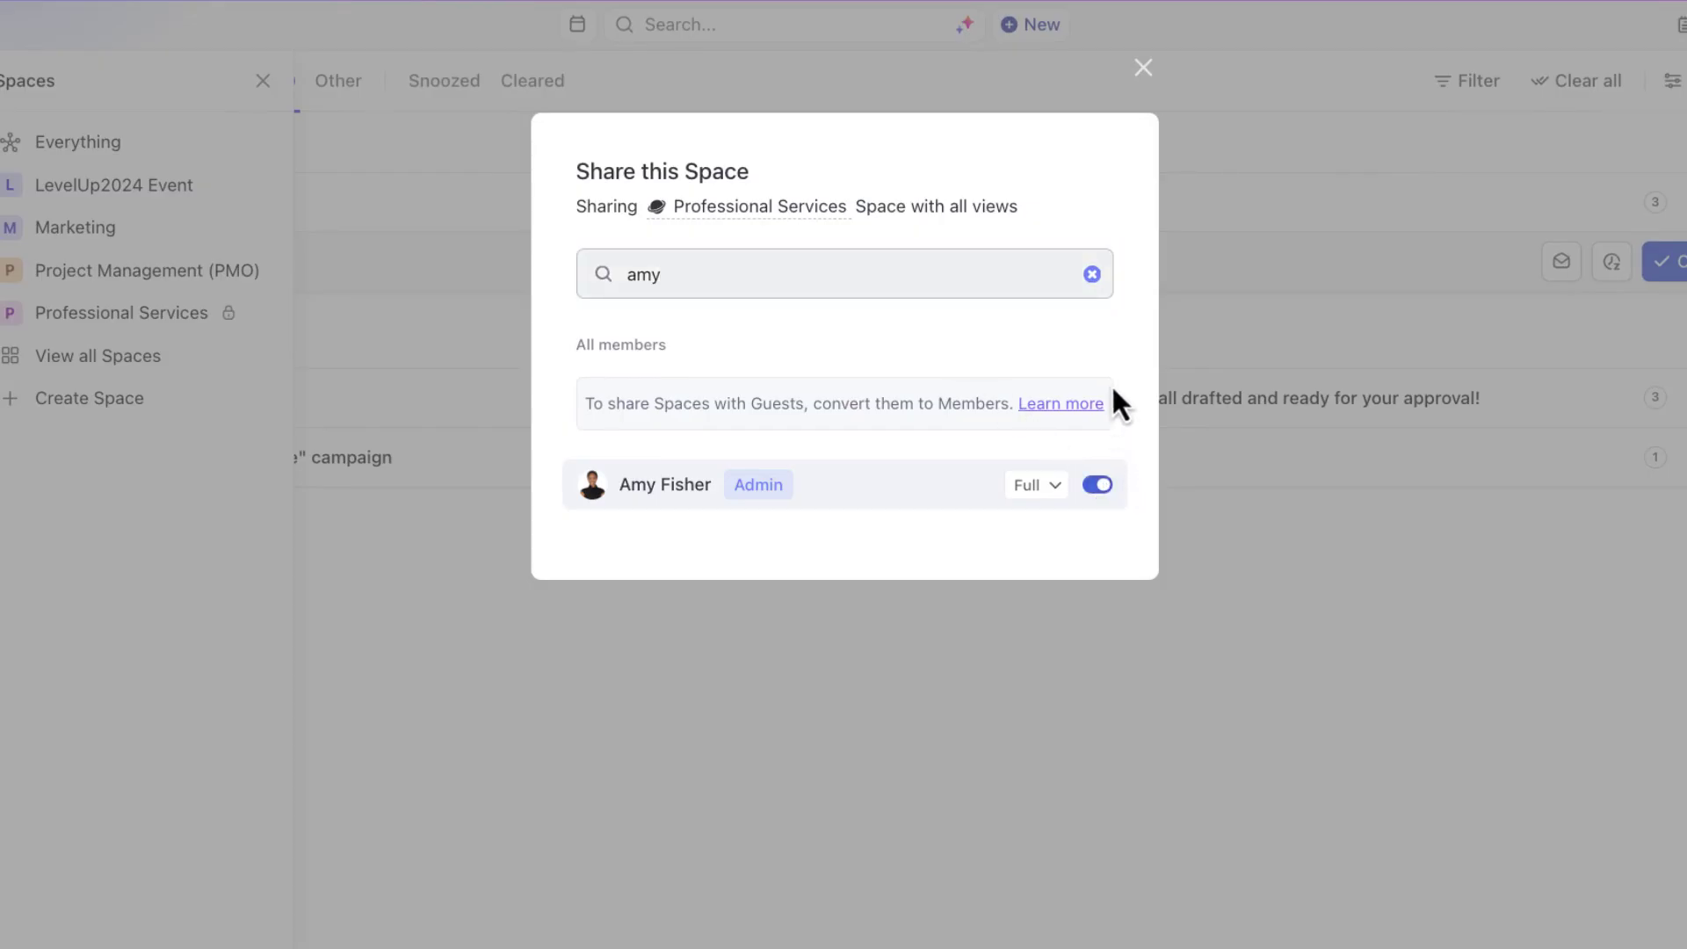
pyautogui.click(1092, 274)
pyautogui.click(1114, 408)
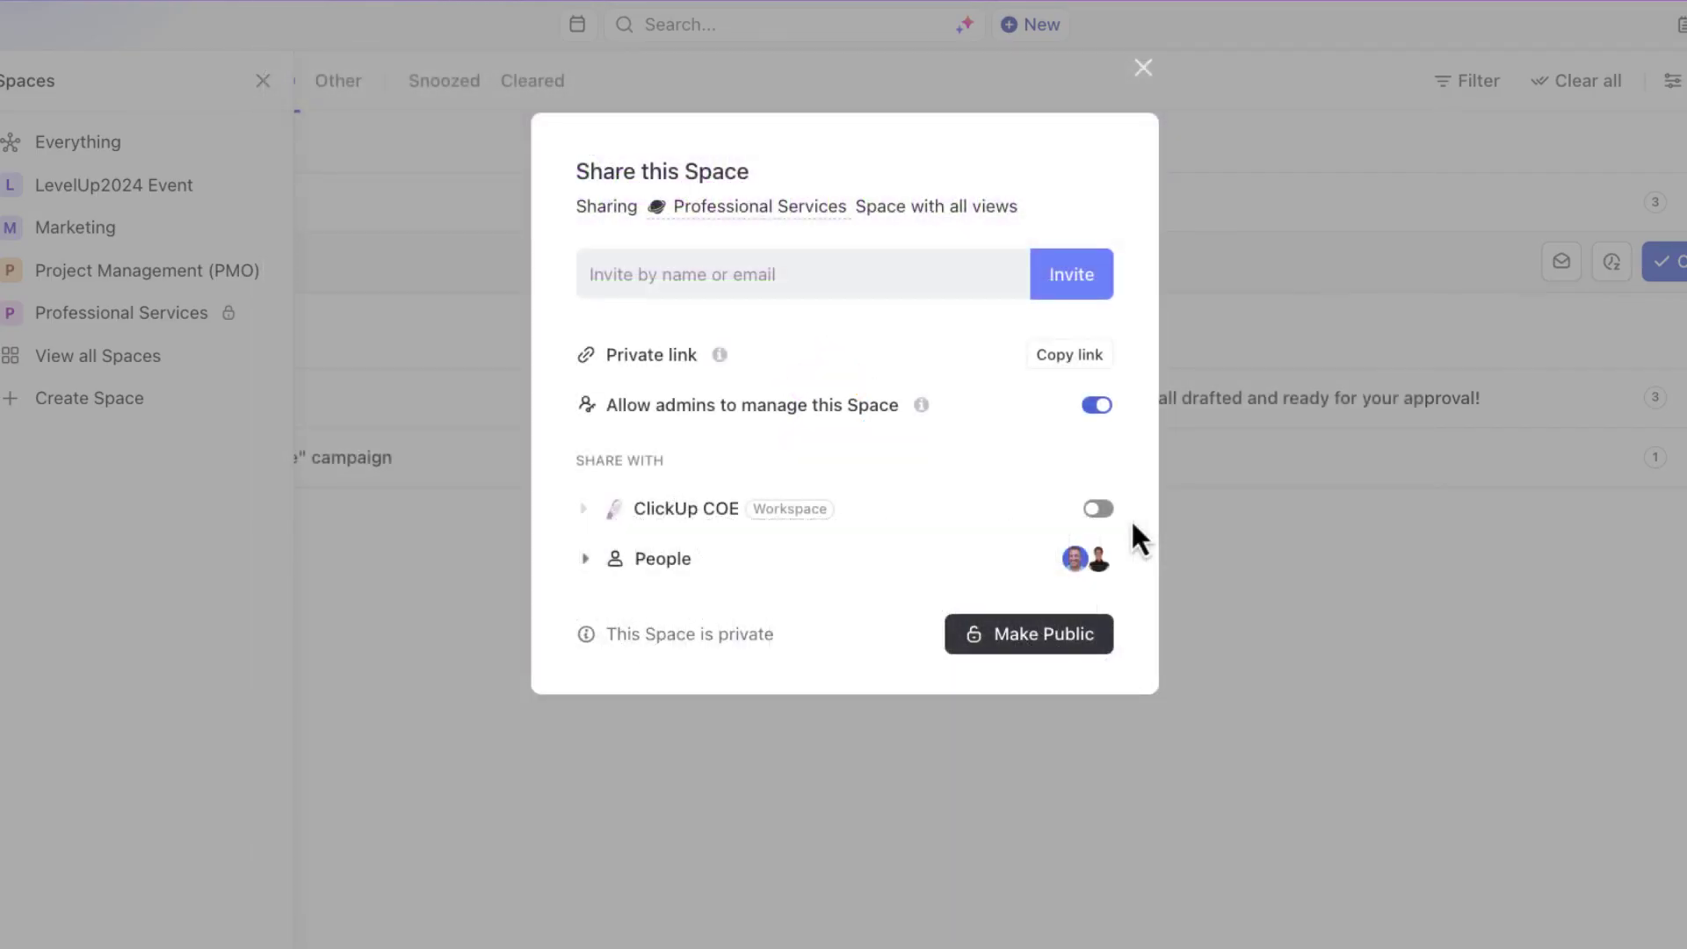
# - Share the space with a second admin member and expand the People list of invitees
pyautogui.click(870, 274)
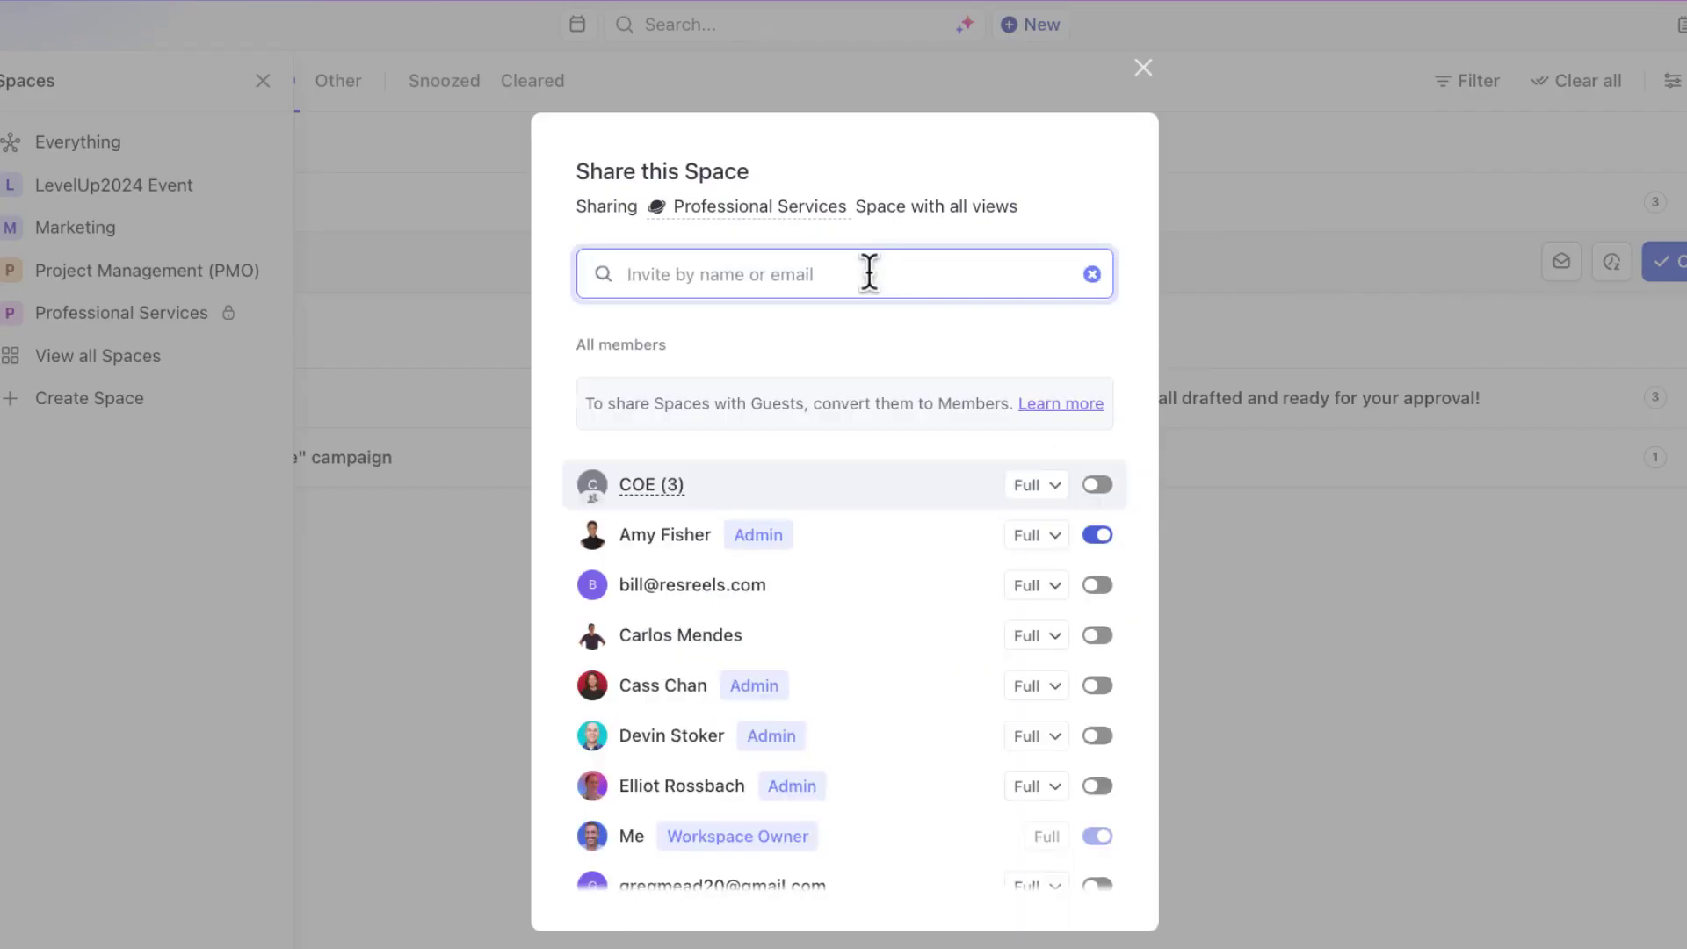
pyautogui.write('rox')
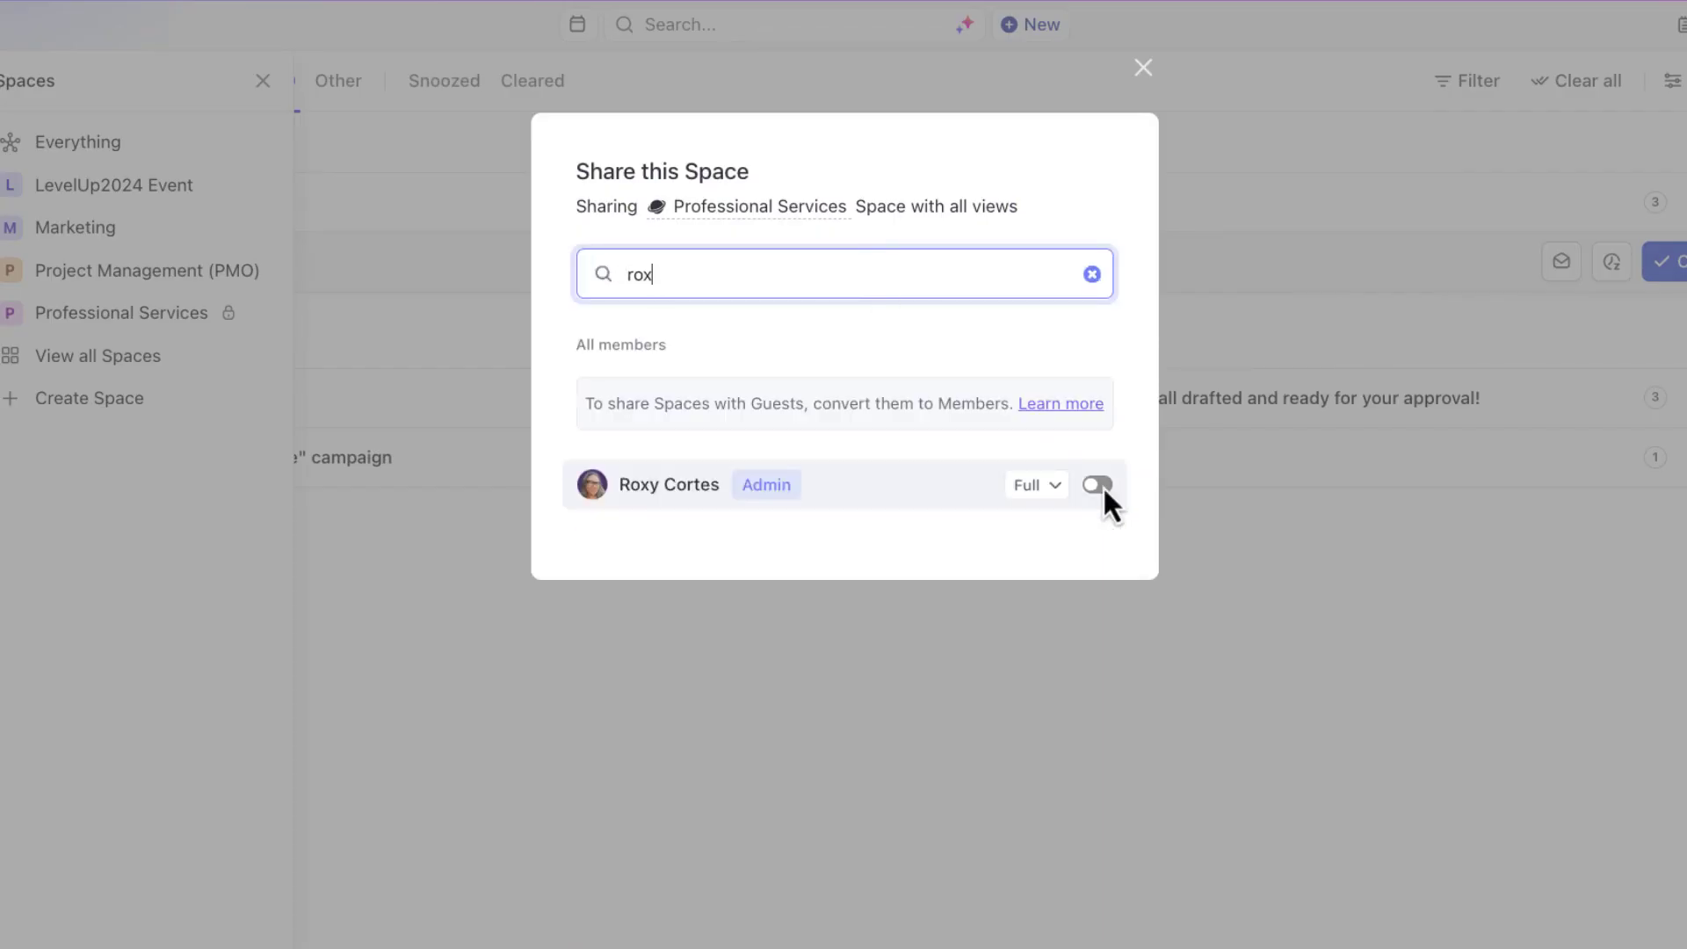
pyautogui.click(1102, 486)
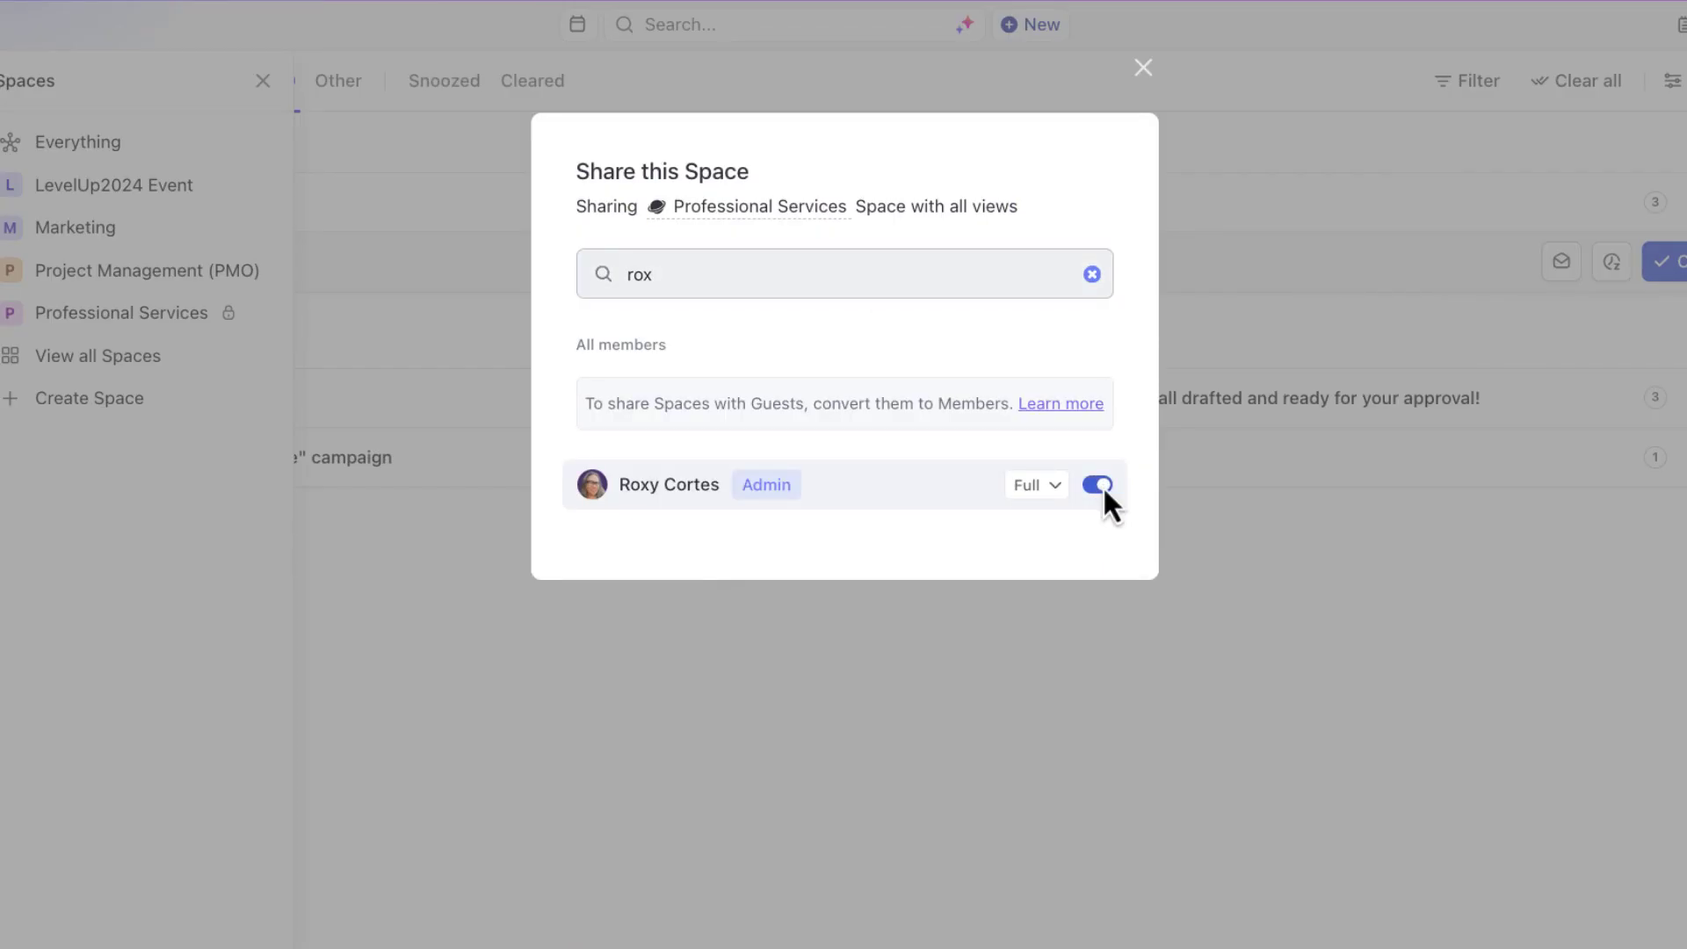
pyautogui.click(1092, 274)
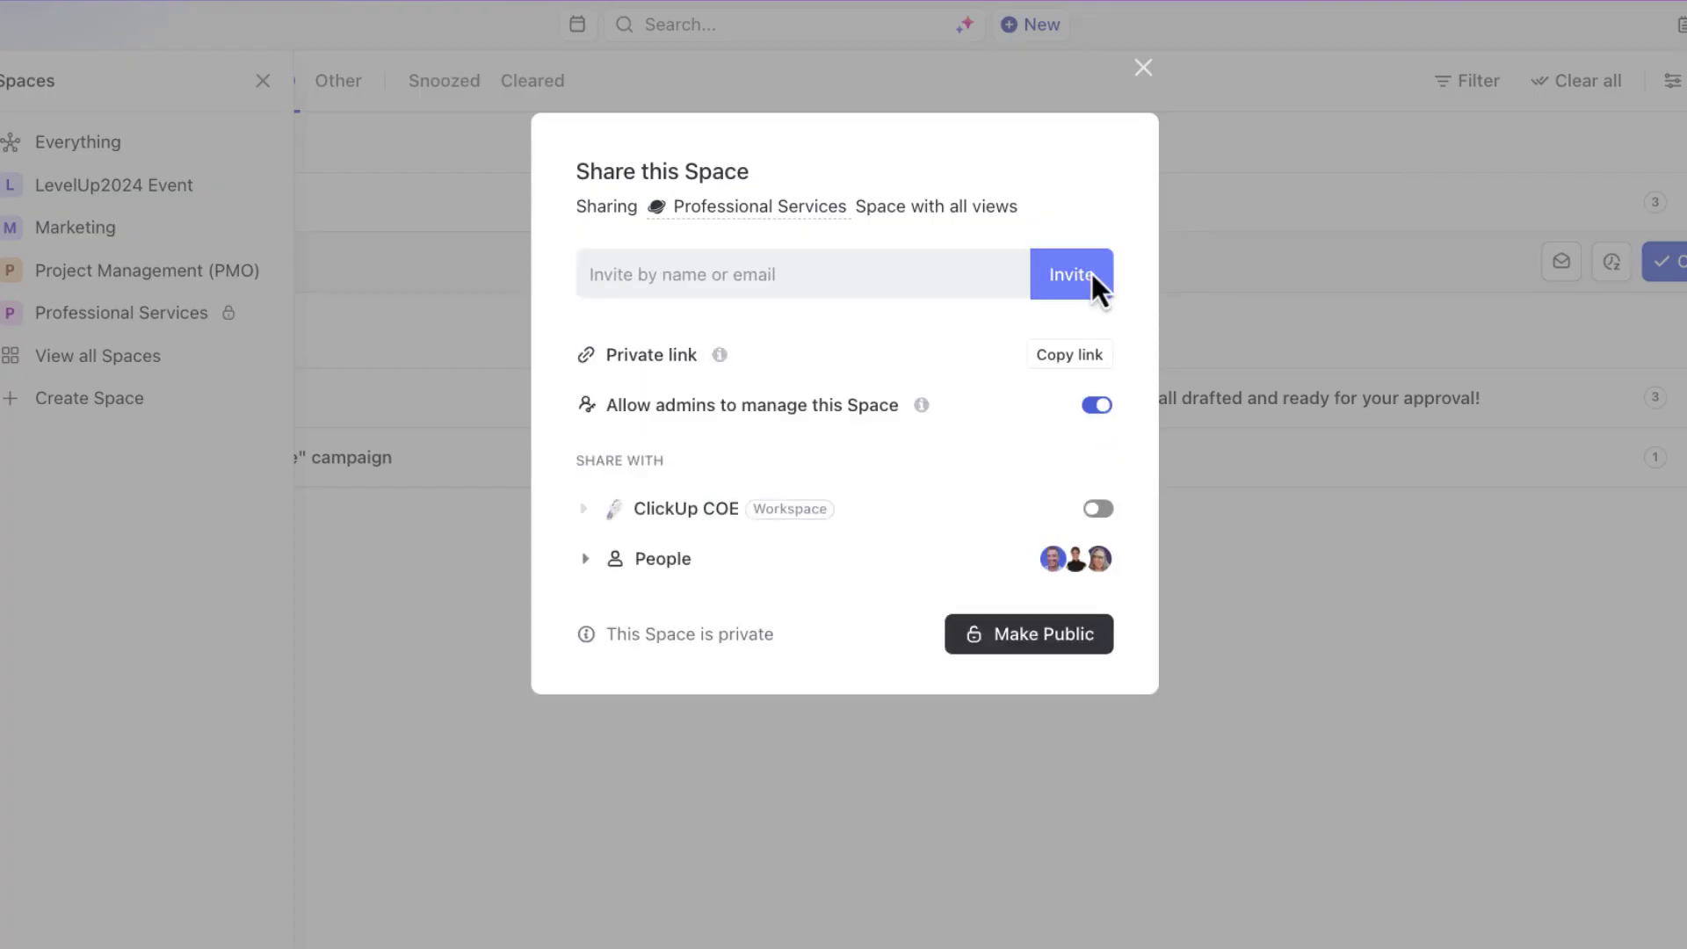
pyautogui.click(584, 564)
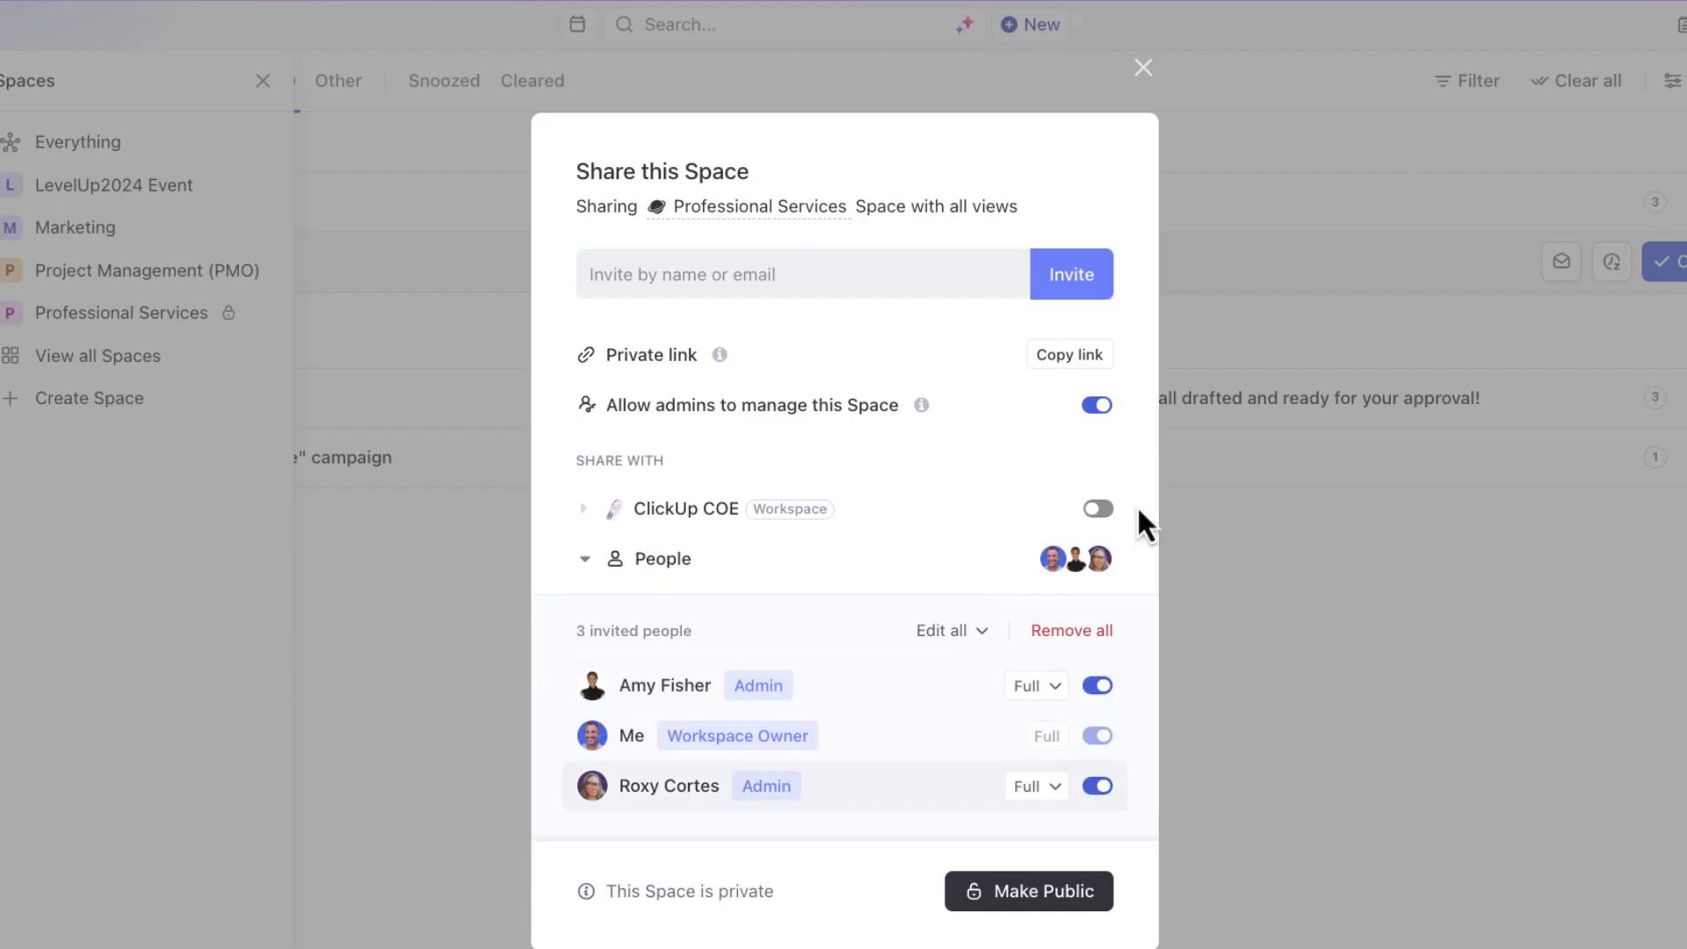
# - Open the Engagements folder's sharing settings, toggling it private and back to space-wide sharing
pyautogui.click(1144, 68)
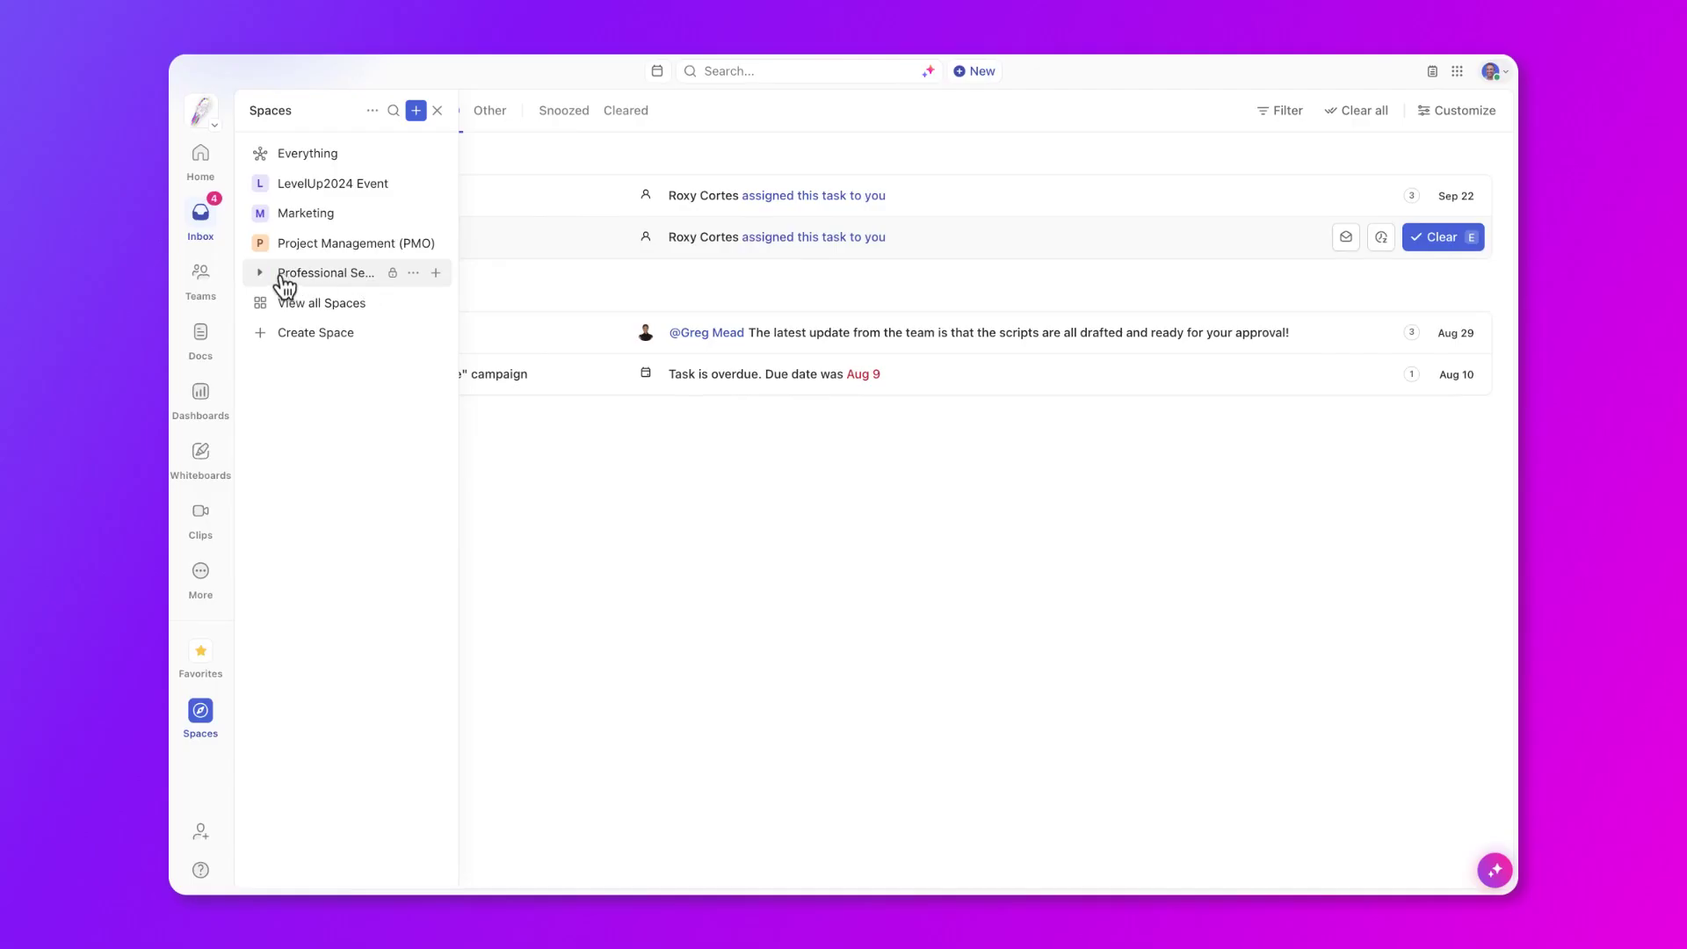
pyautogui.click(260, 272)
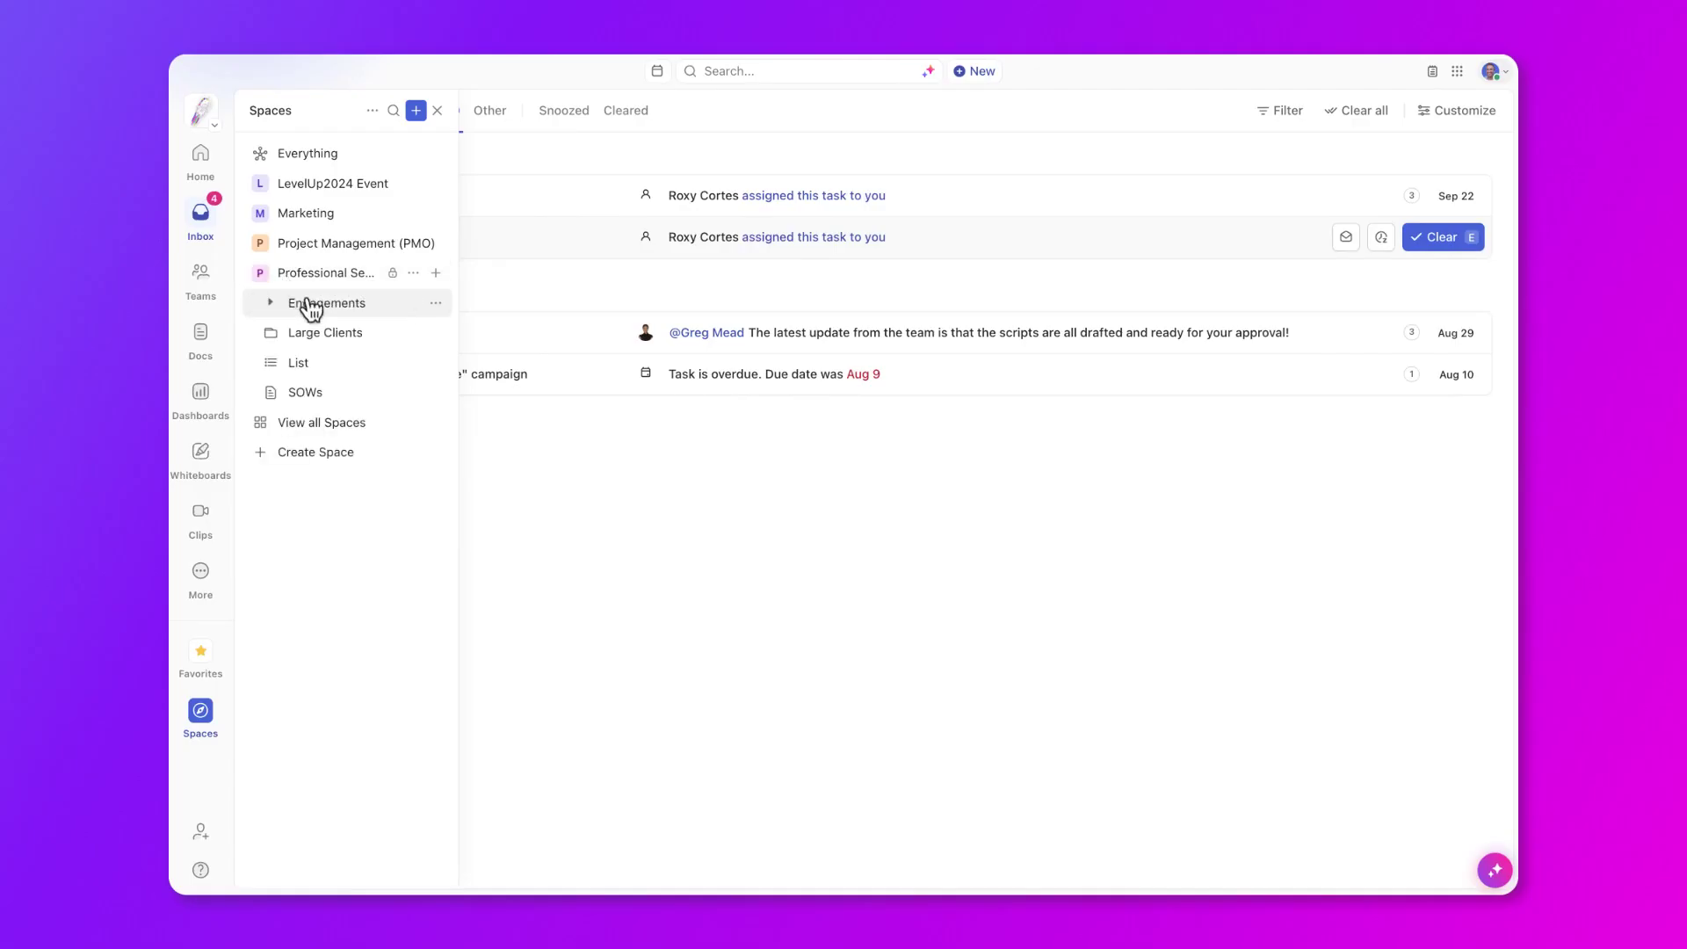
pyautogui.click(413, 303)
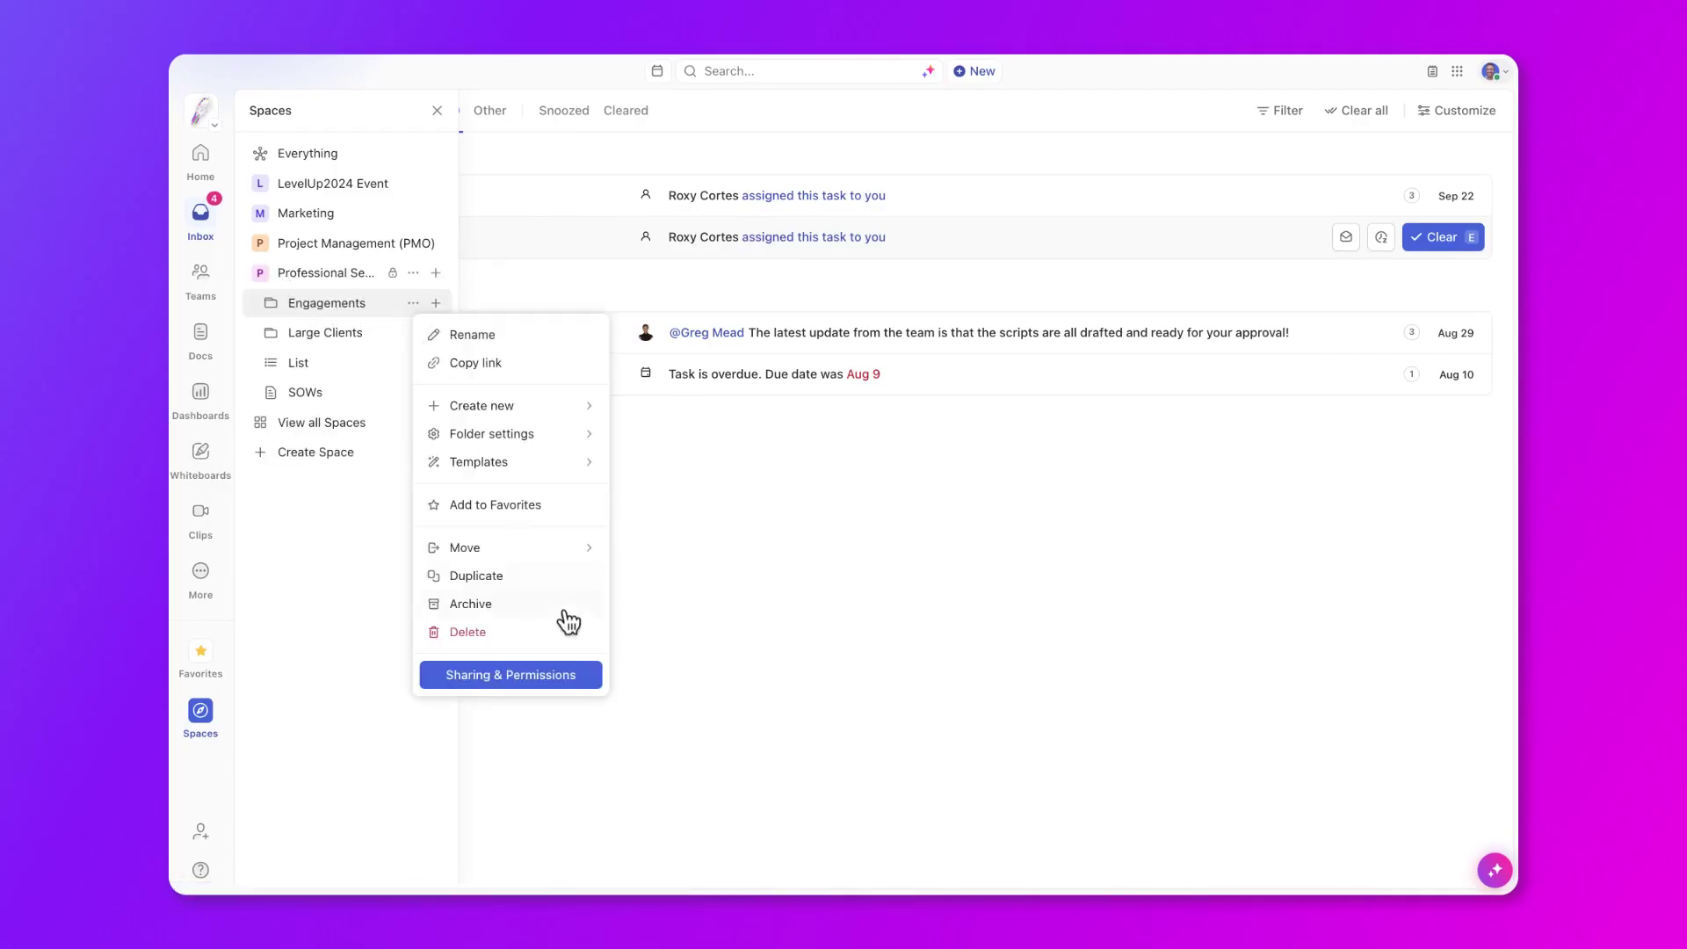
pyautogui.click(583, 678)
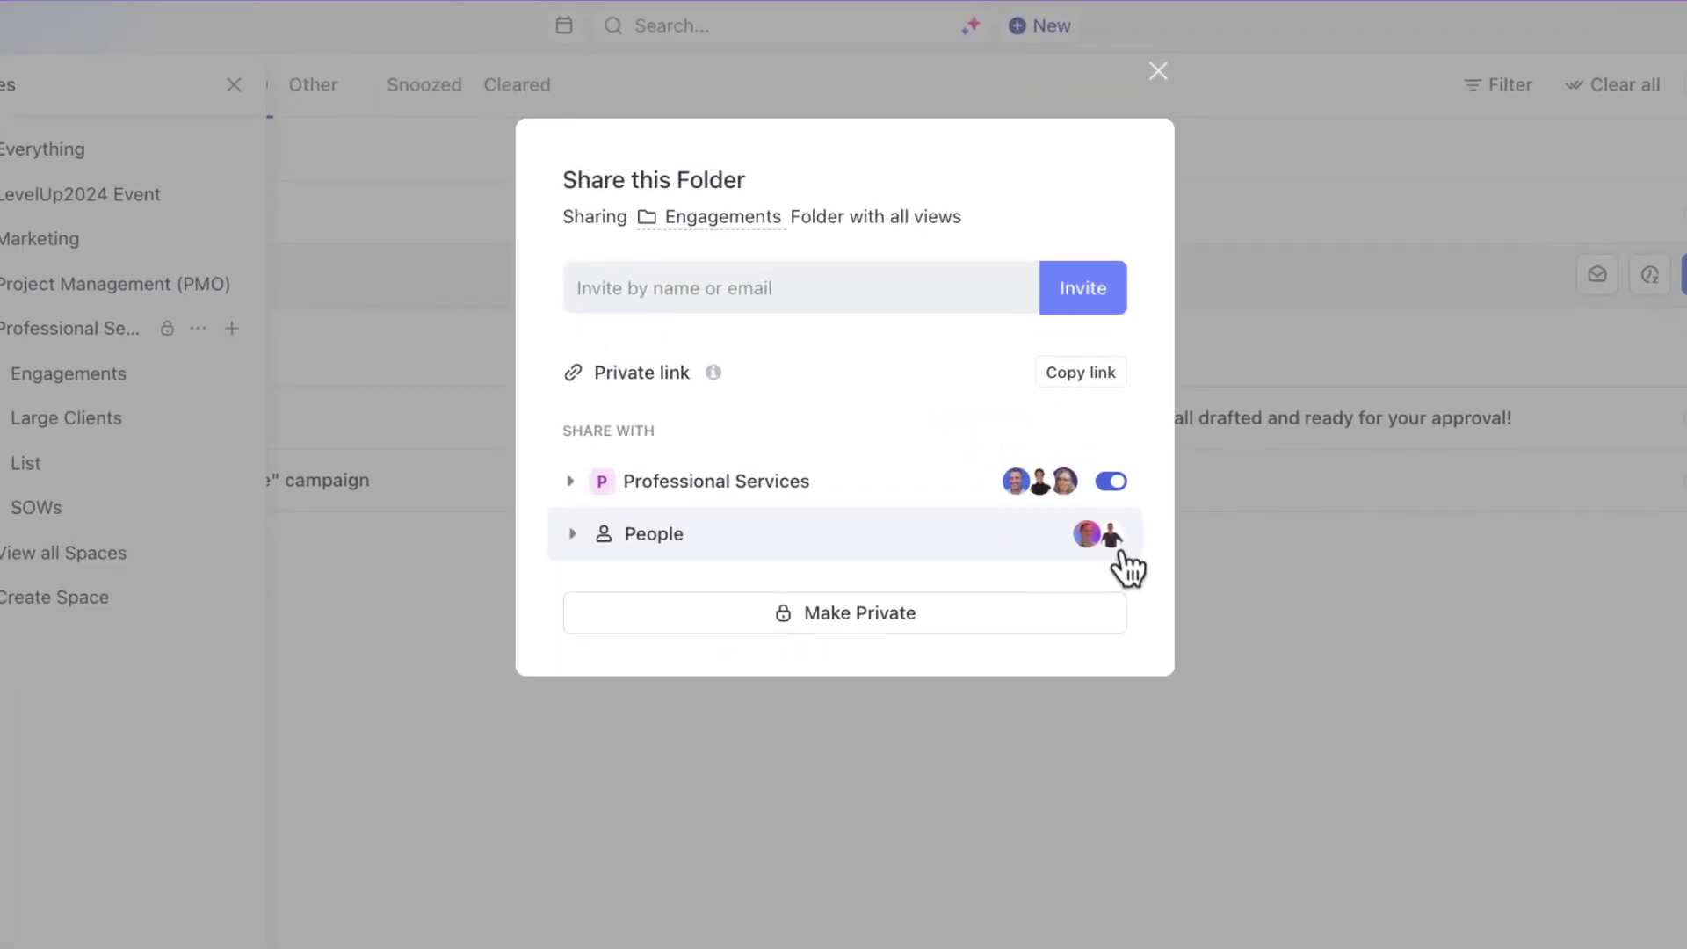
pyautogui.click(999, 647)
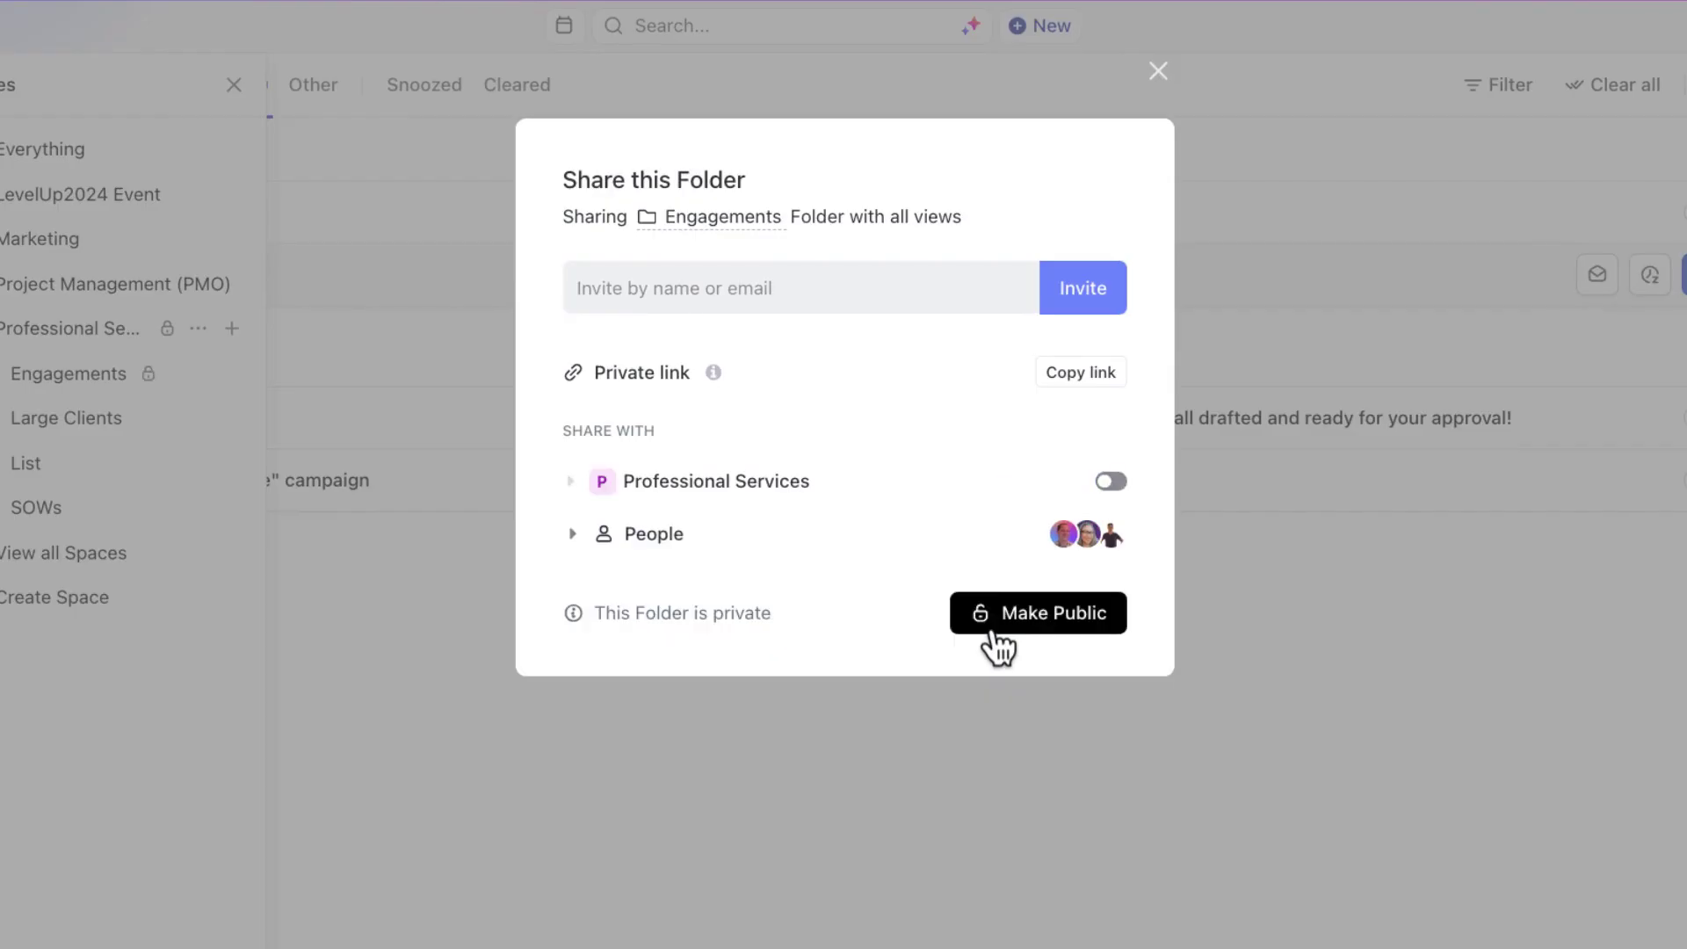
pyautogui.click(998, 648)
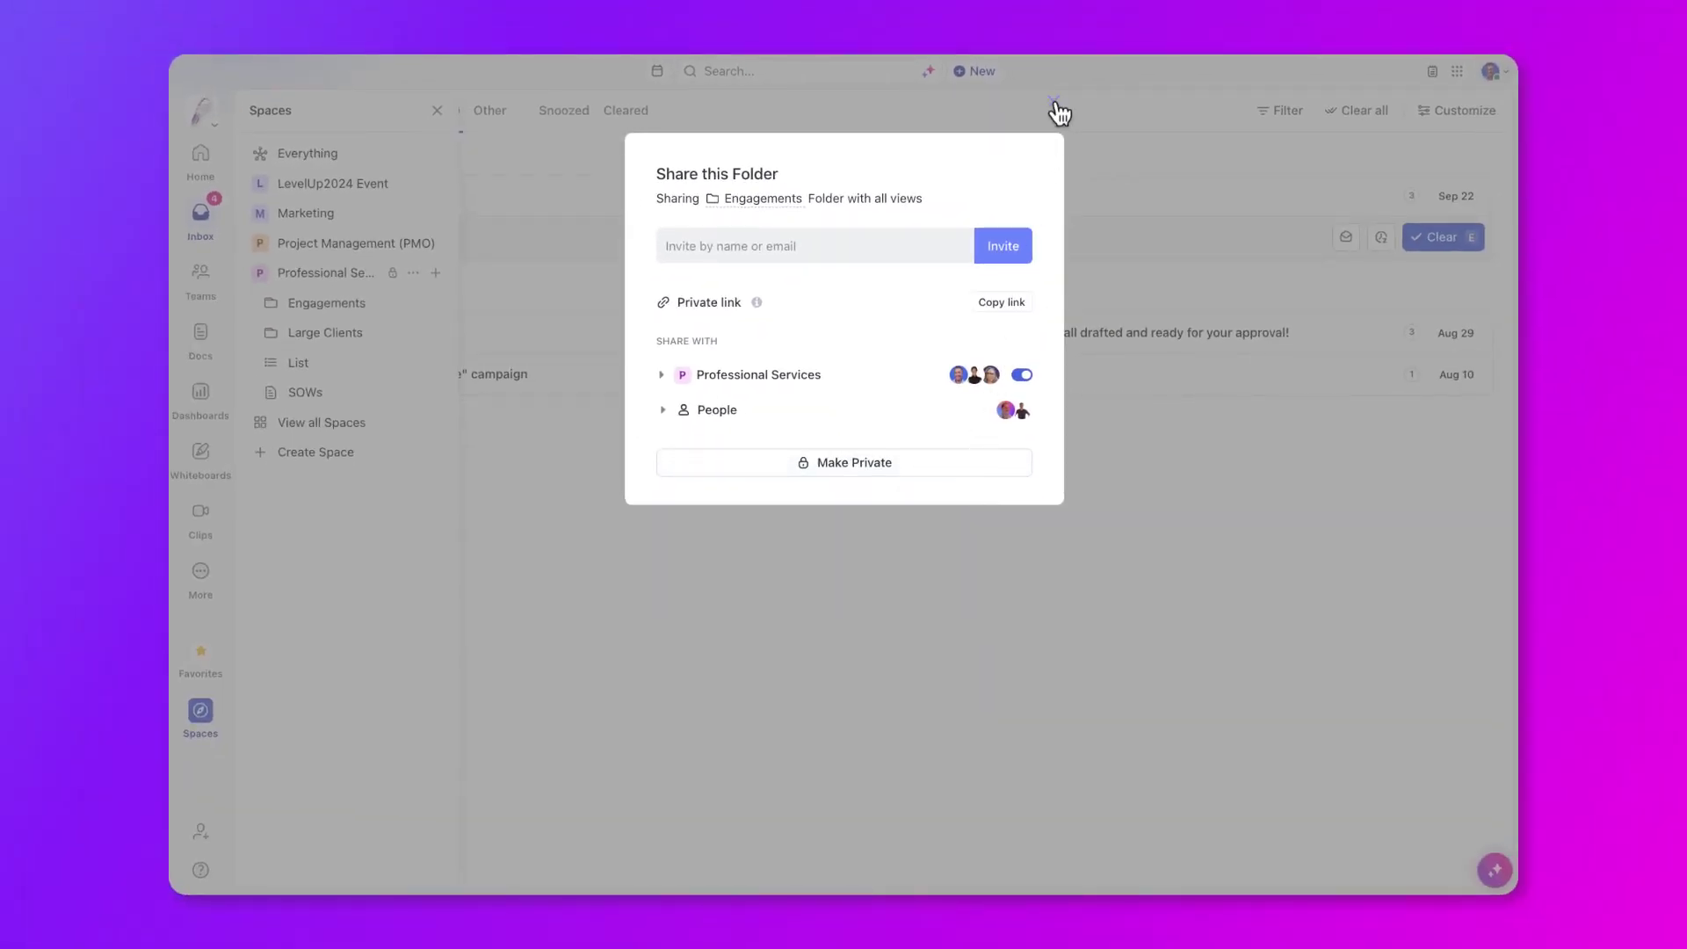
# - Open the ACME Company Integration task's share dialog and view the first admin's permission levels
pyautogui.click(1052, 101)
pyautogui.click(271, 303)
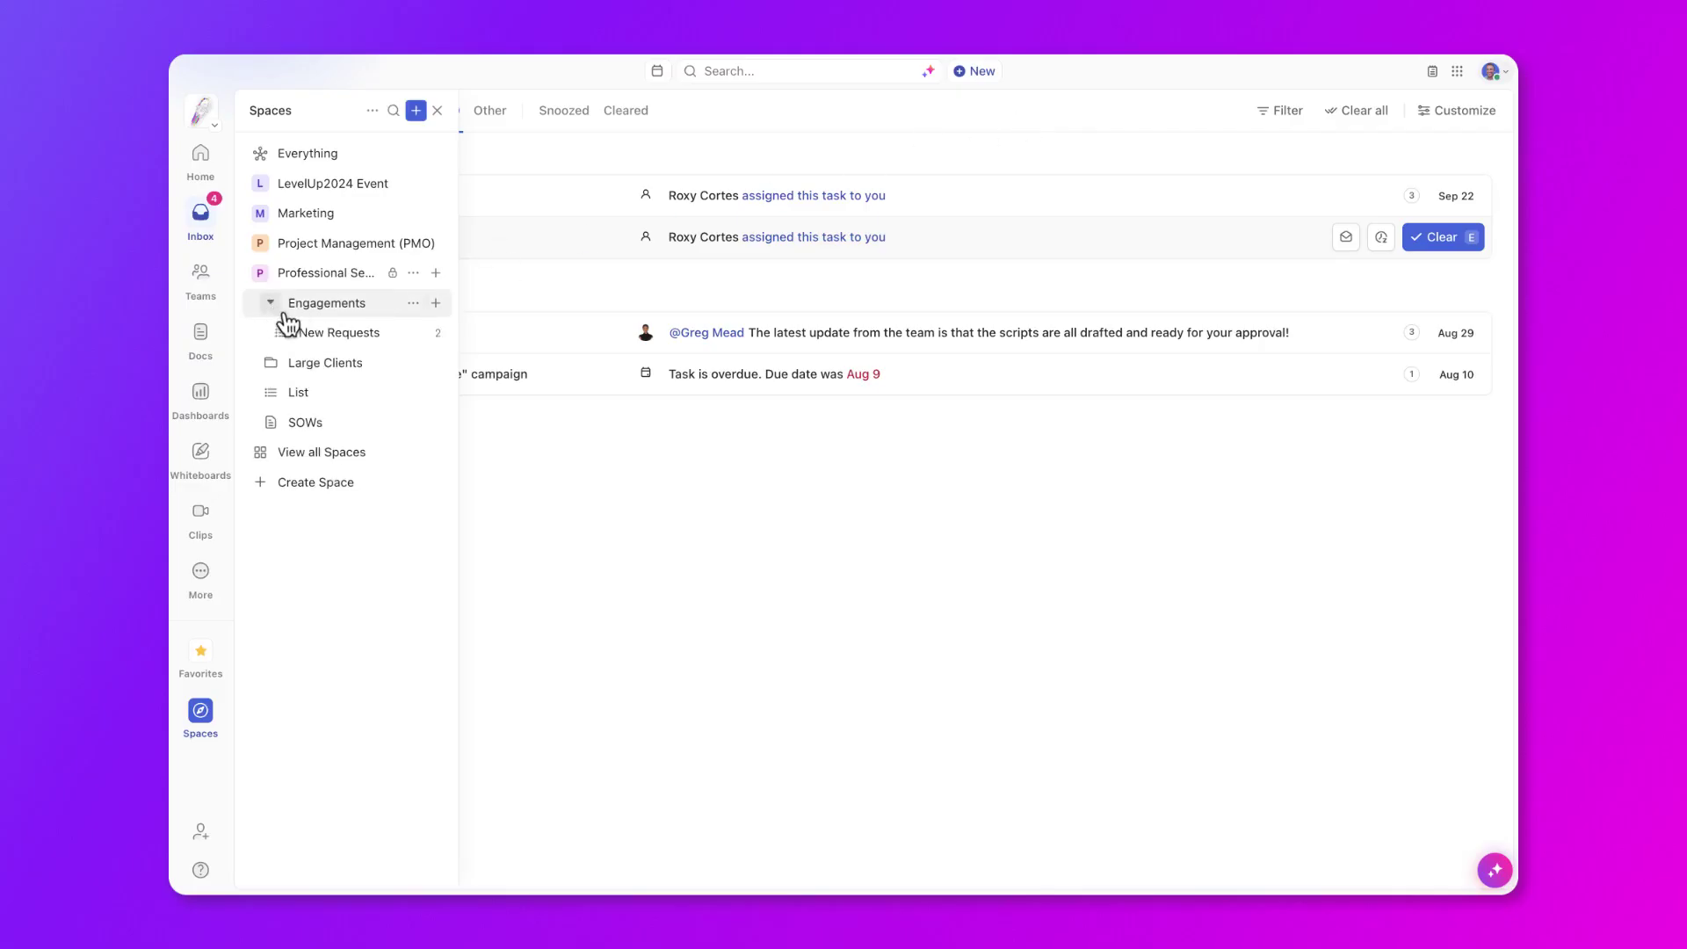
pyautogui.click(329, 334)
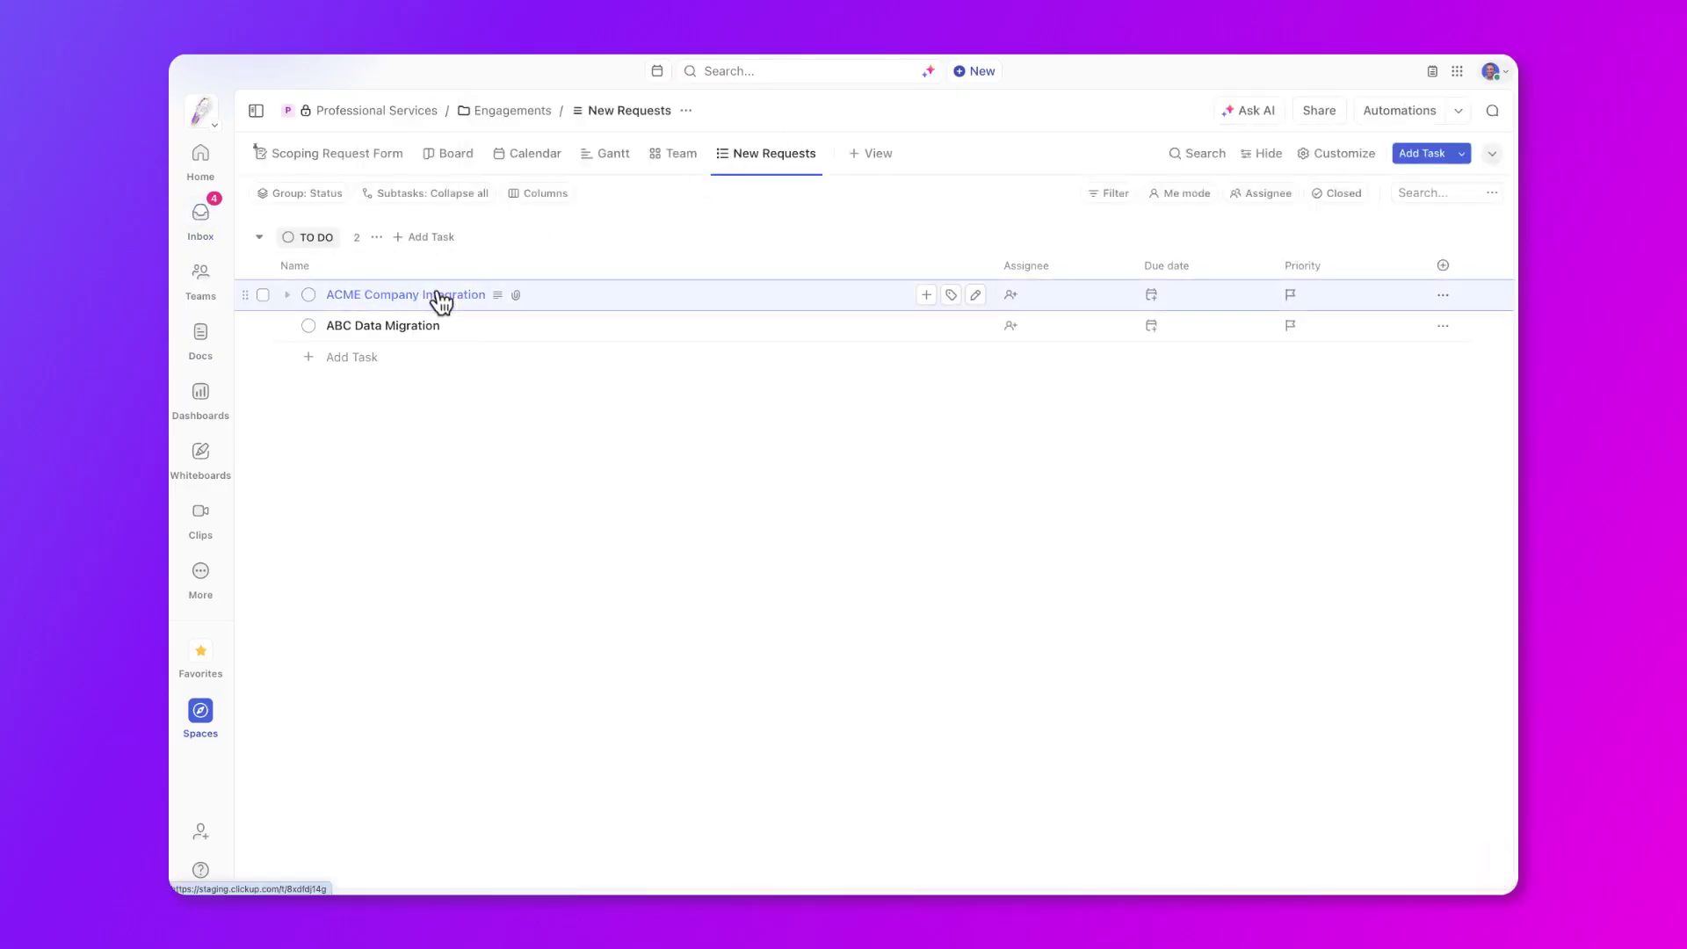
pyautogui.click(441, 297)
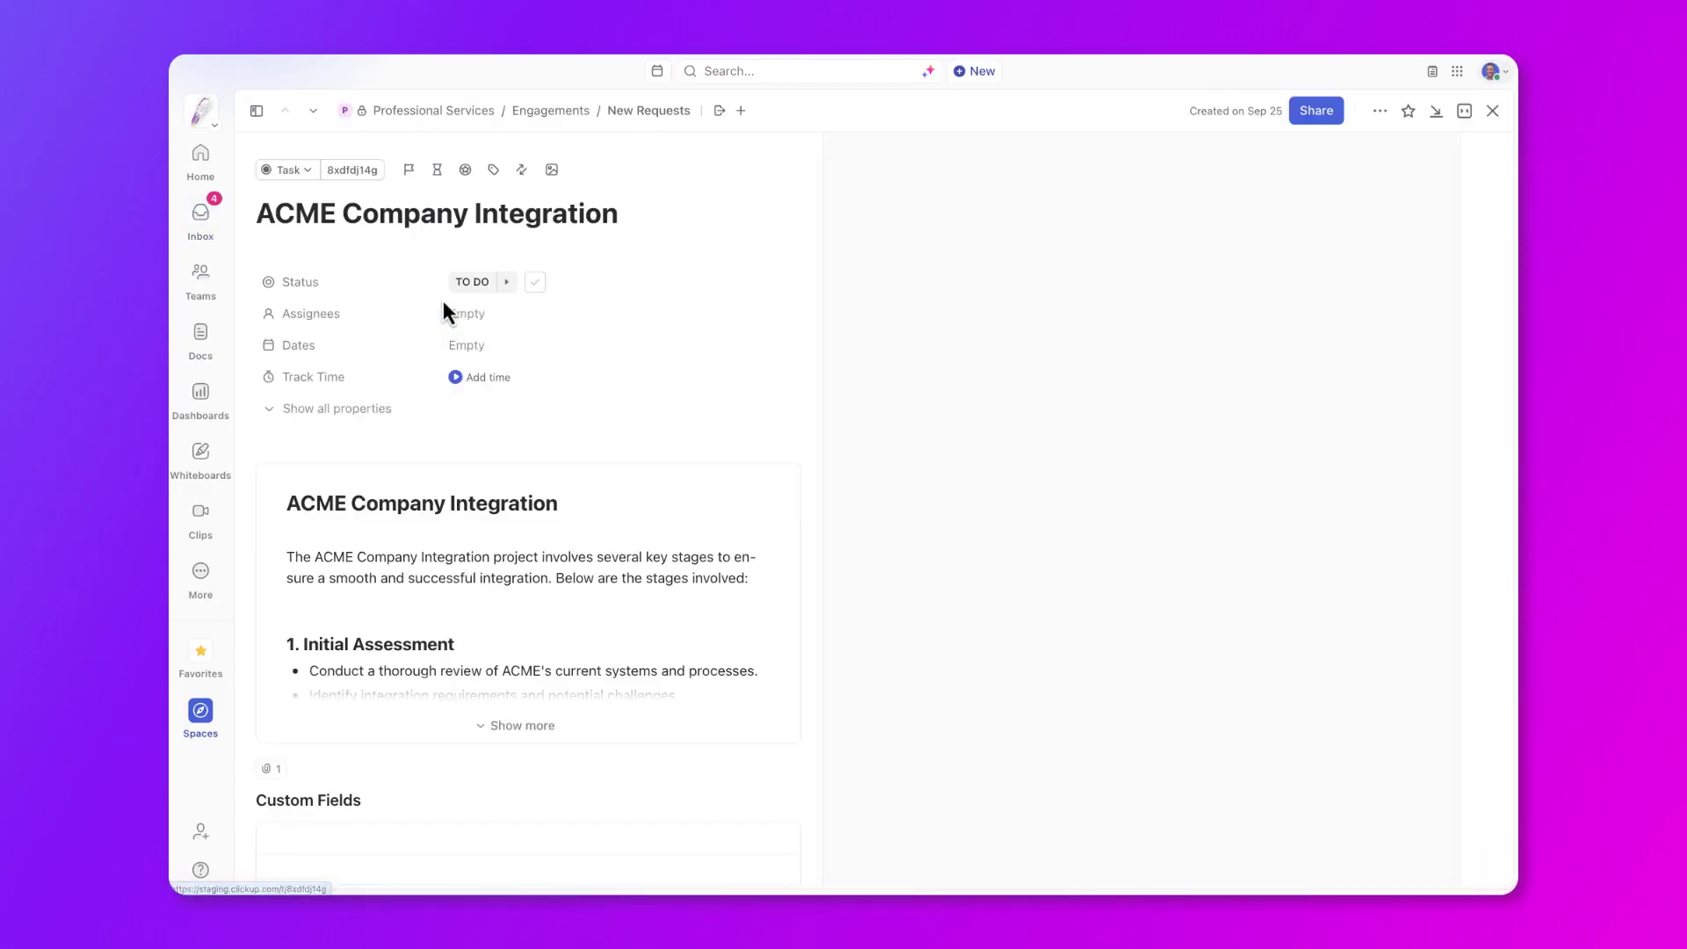
pyautogui.click(1315, 111)
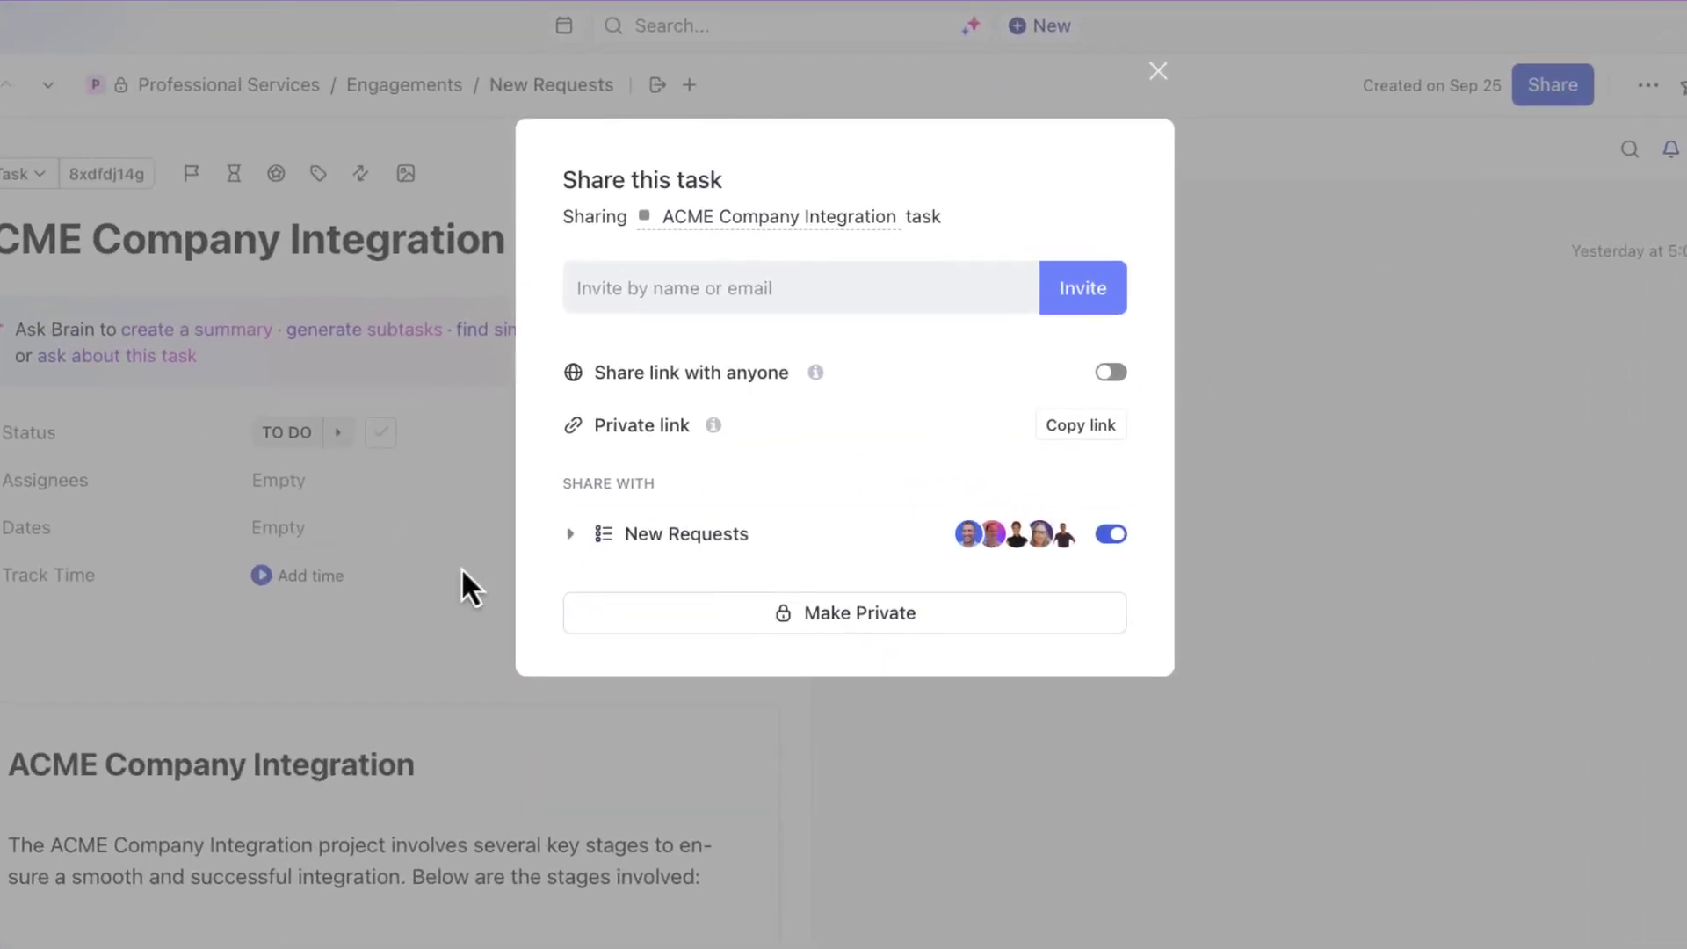
pyautogui.click(570, 536)
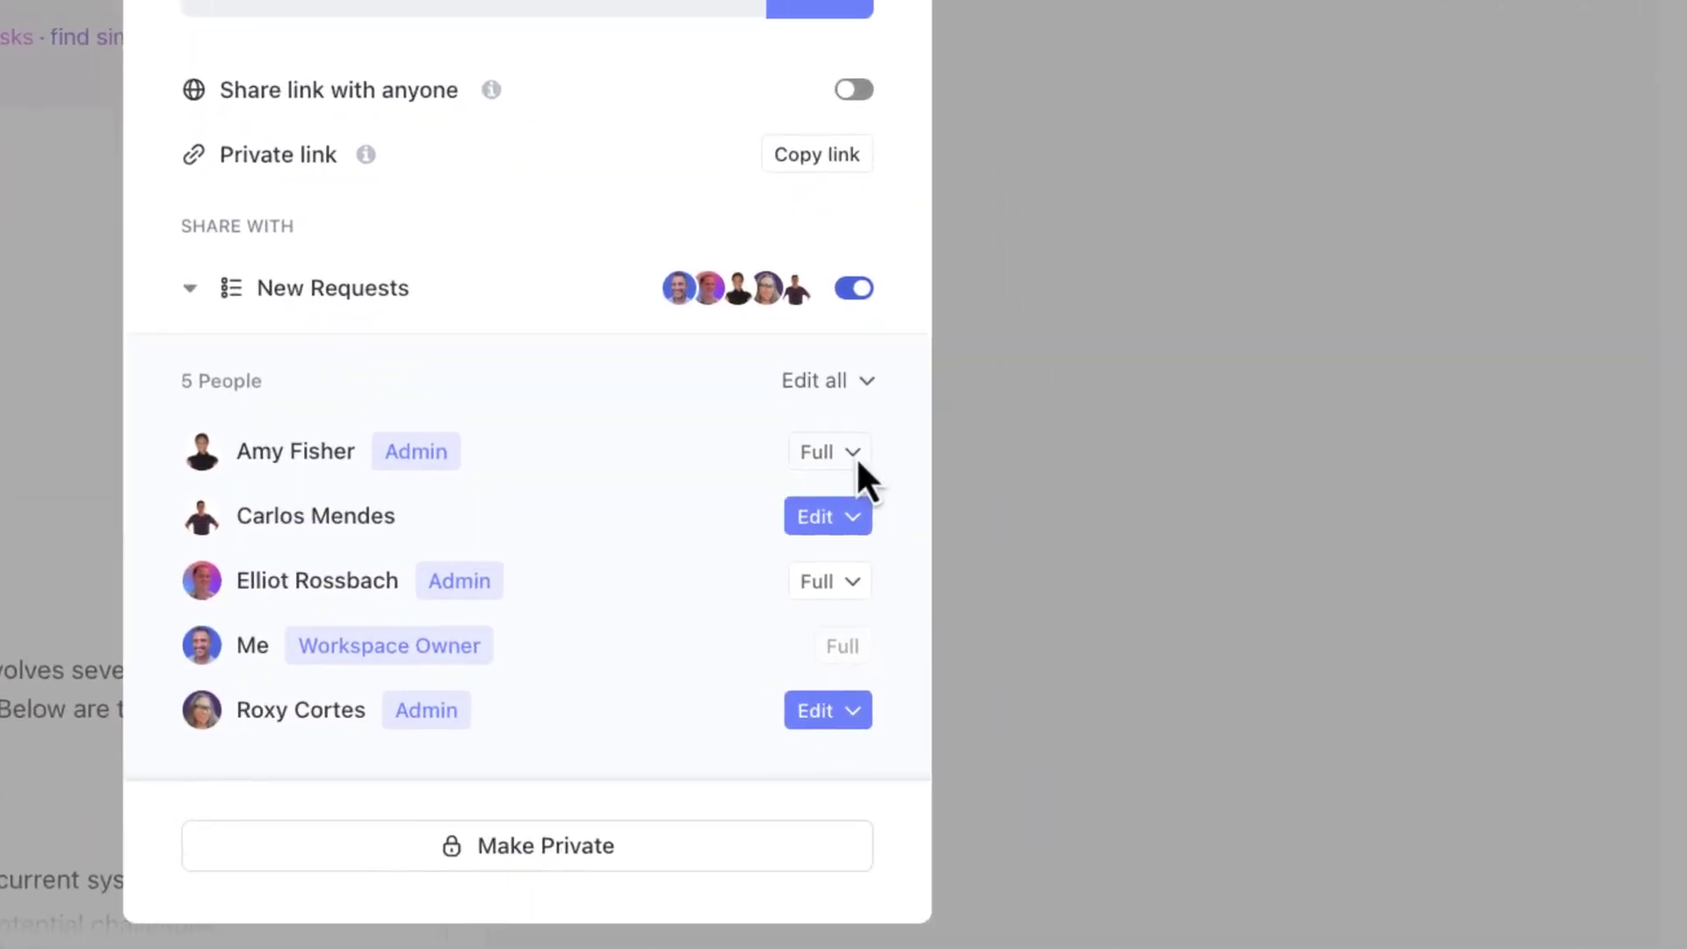
pyautogui.click(854, 453)
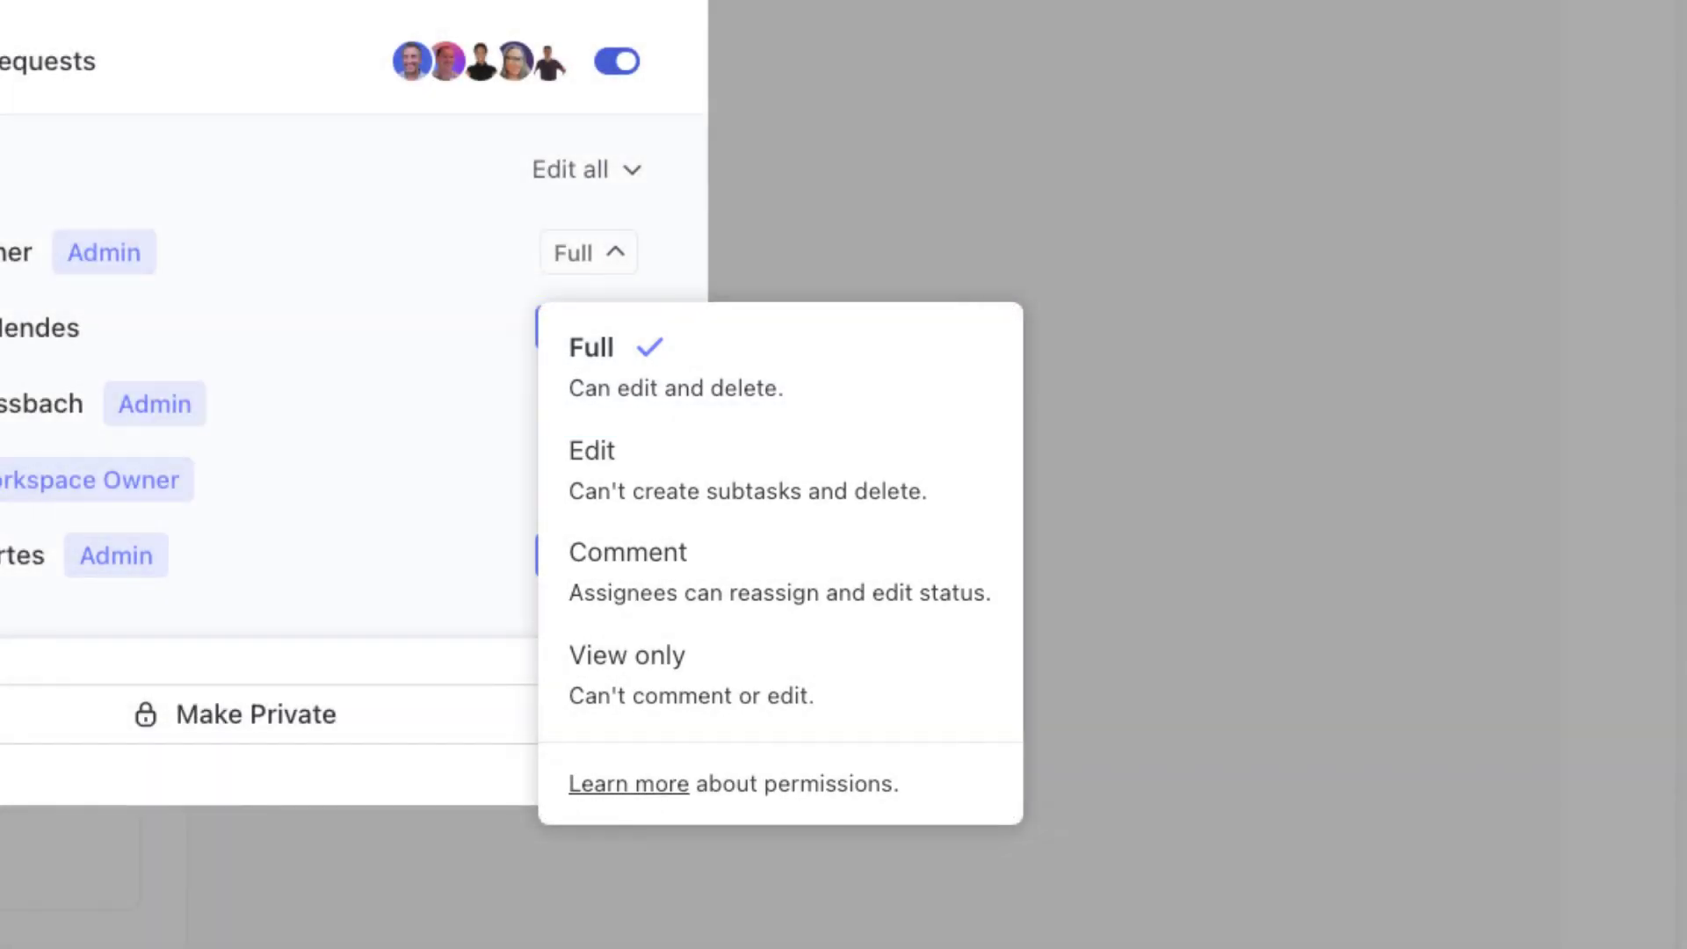
# - Briefly share the task with another admin from the member list, then remove them again
pyautogui.press('Escape')
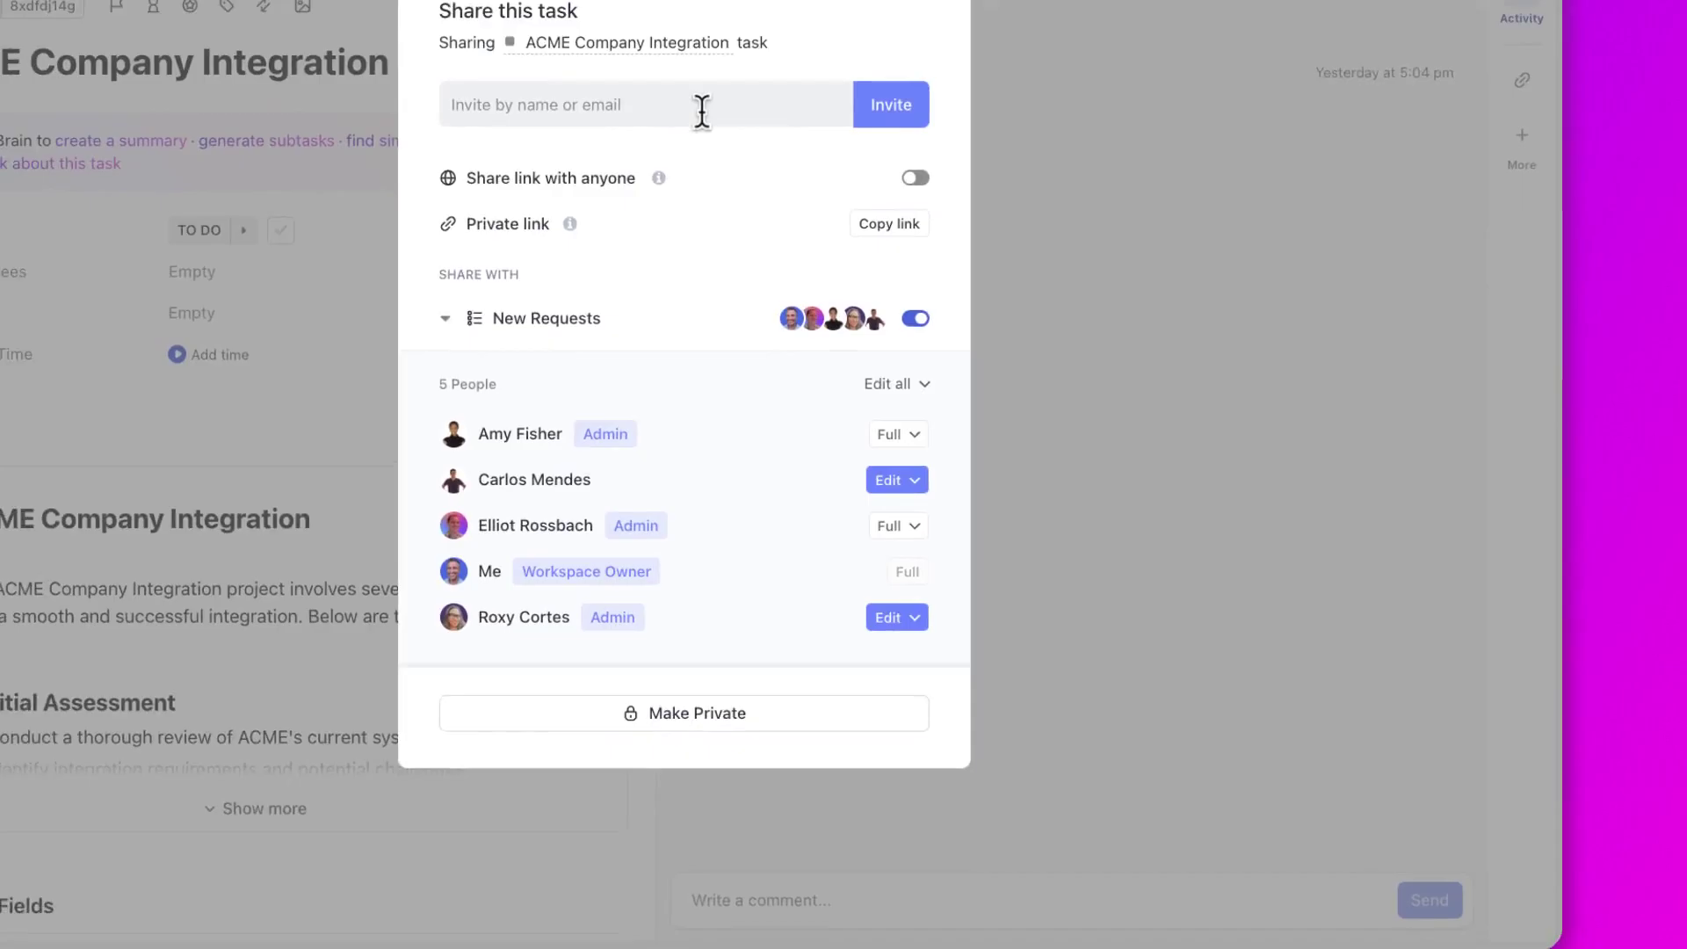
pyautogui.click(703, 110)
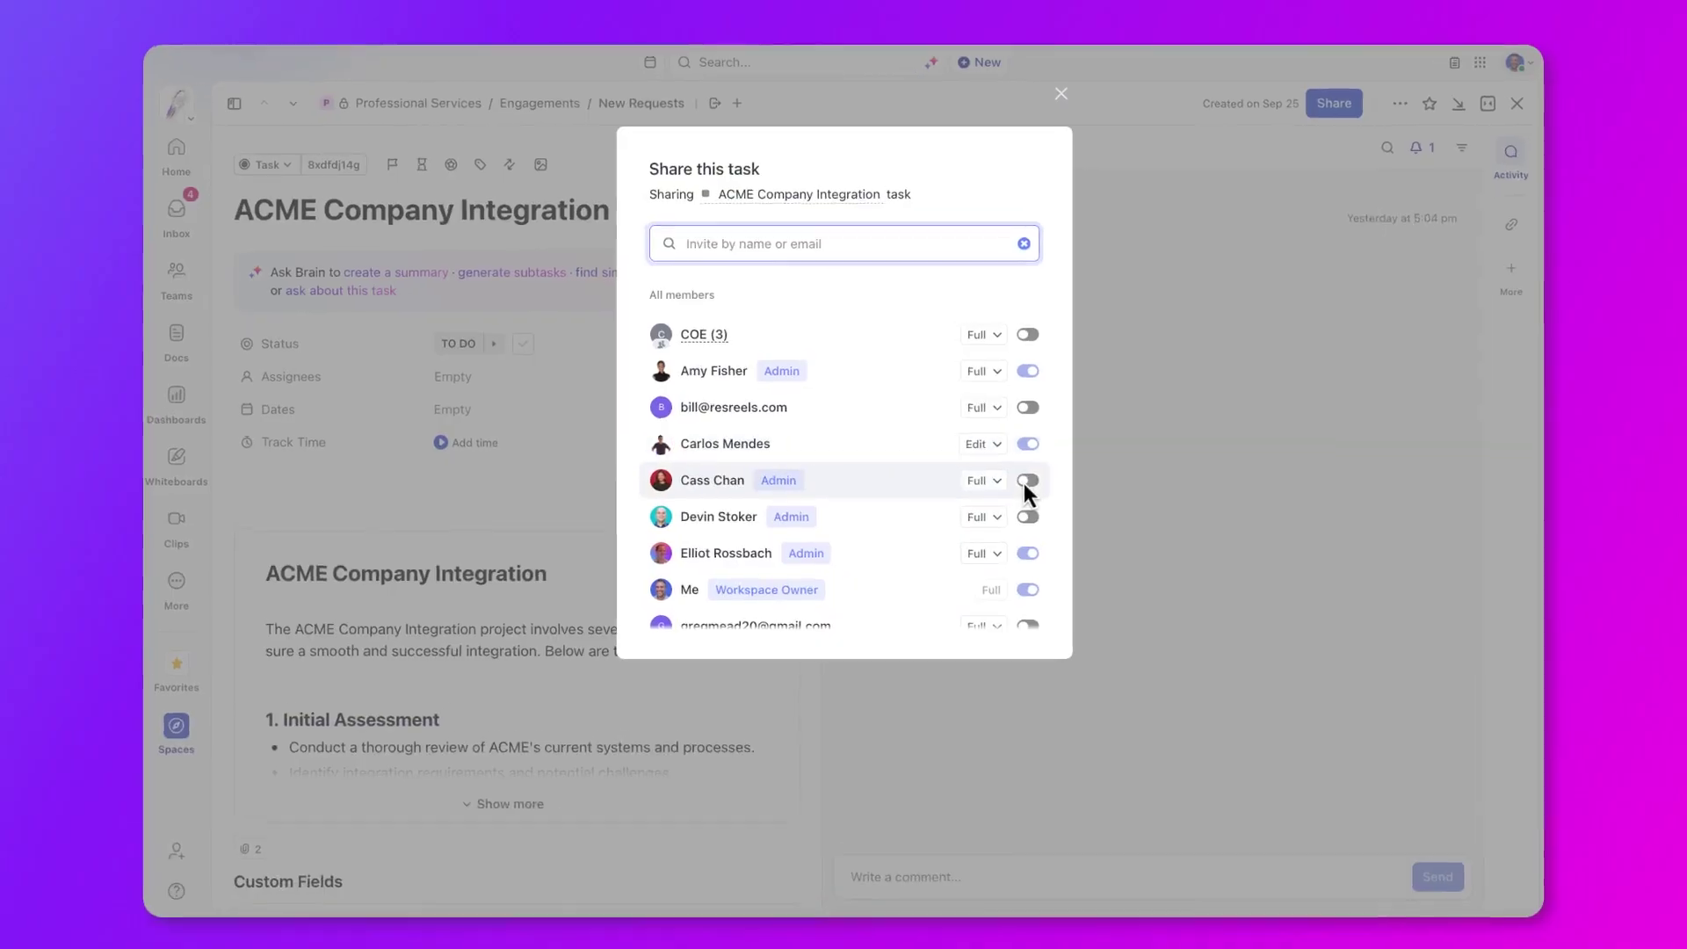
pyautogui.click(1026, 482)
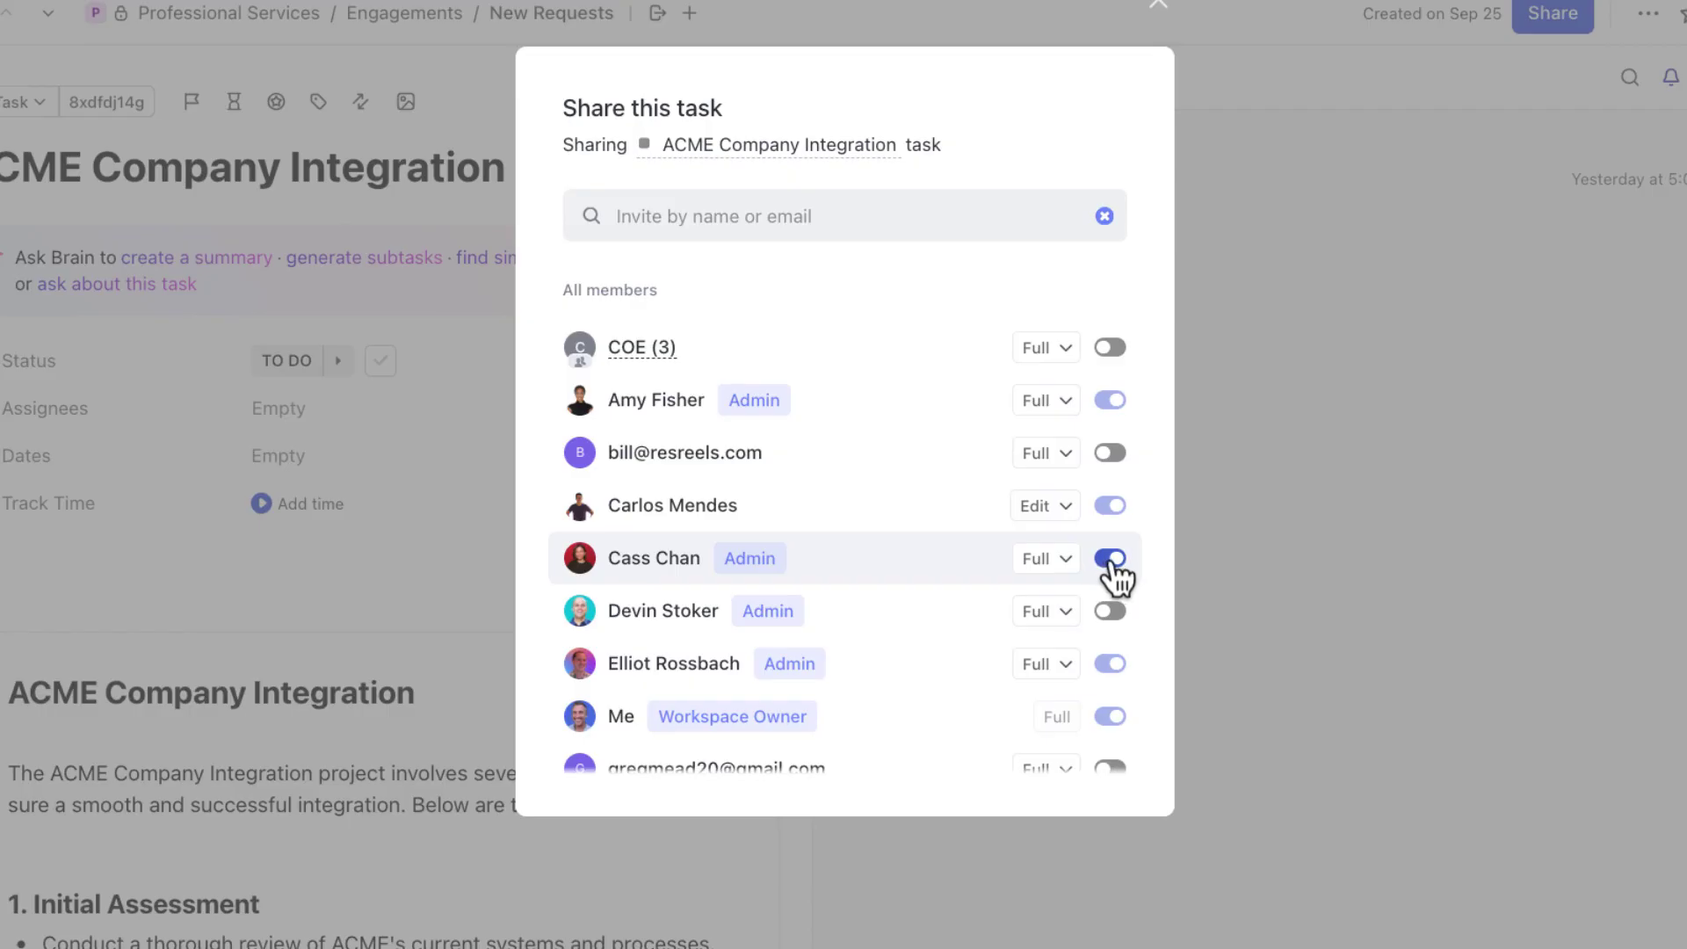
pyautogui.click(1110, 559)
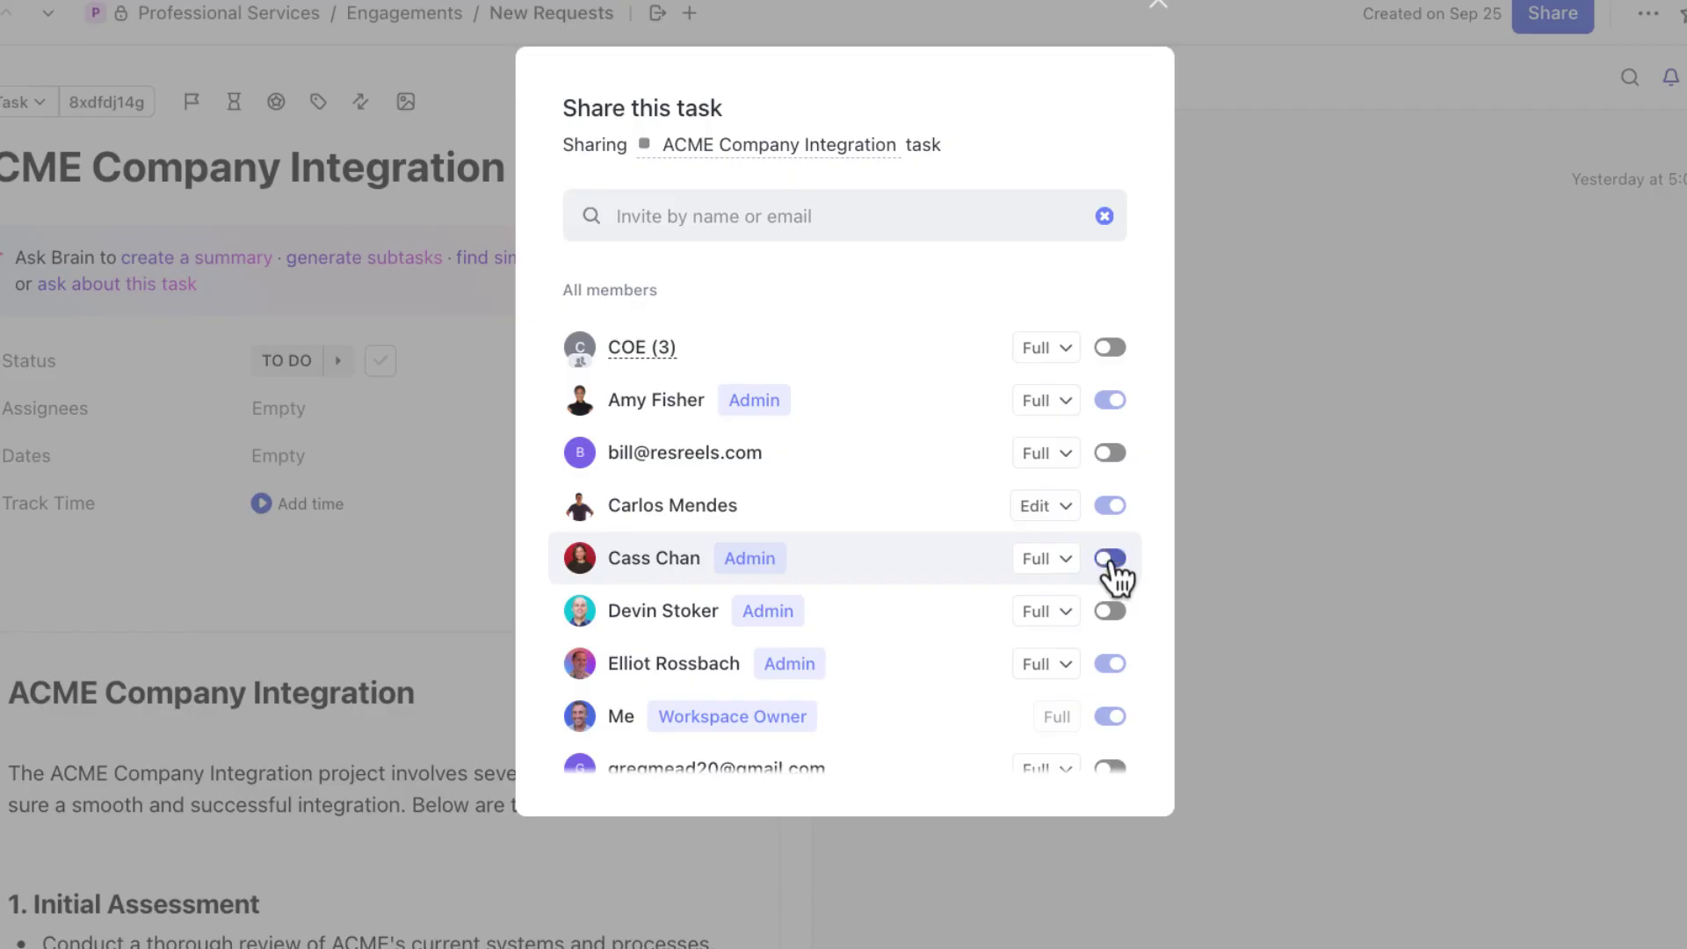
# - Add a new invitee's e-mail address to the task and show its Member/Guest role options
pyautogui.click(745, 217)
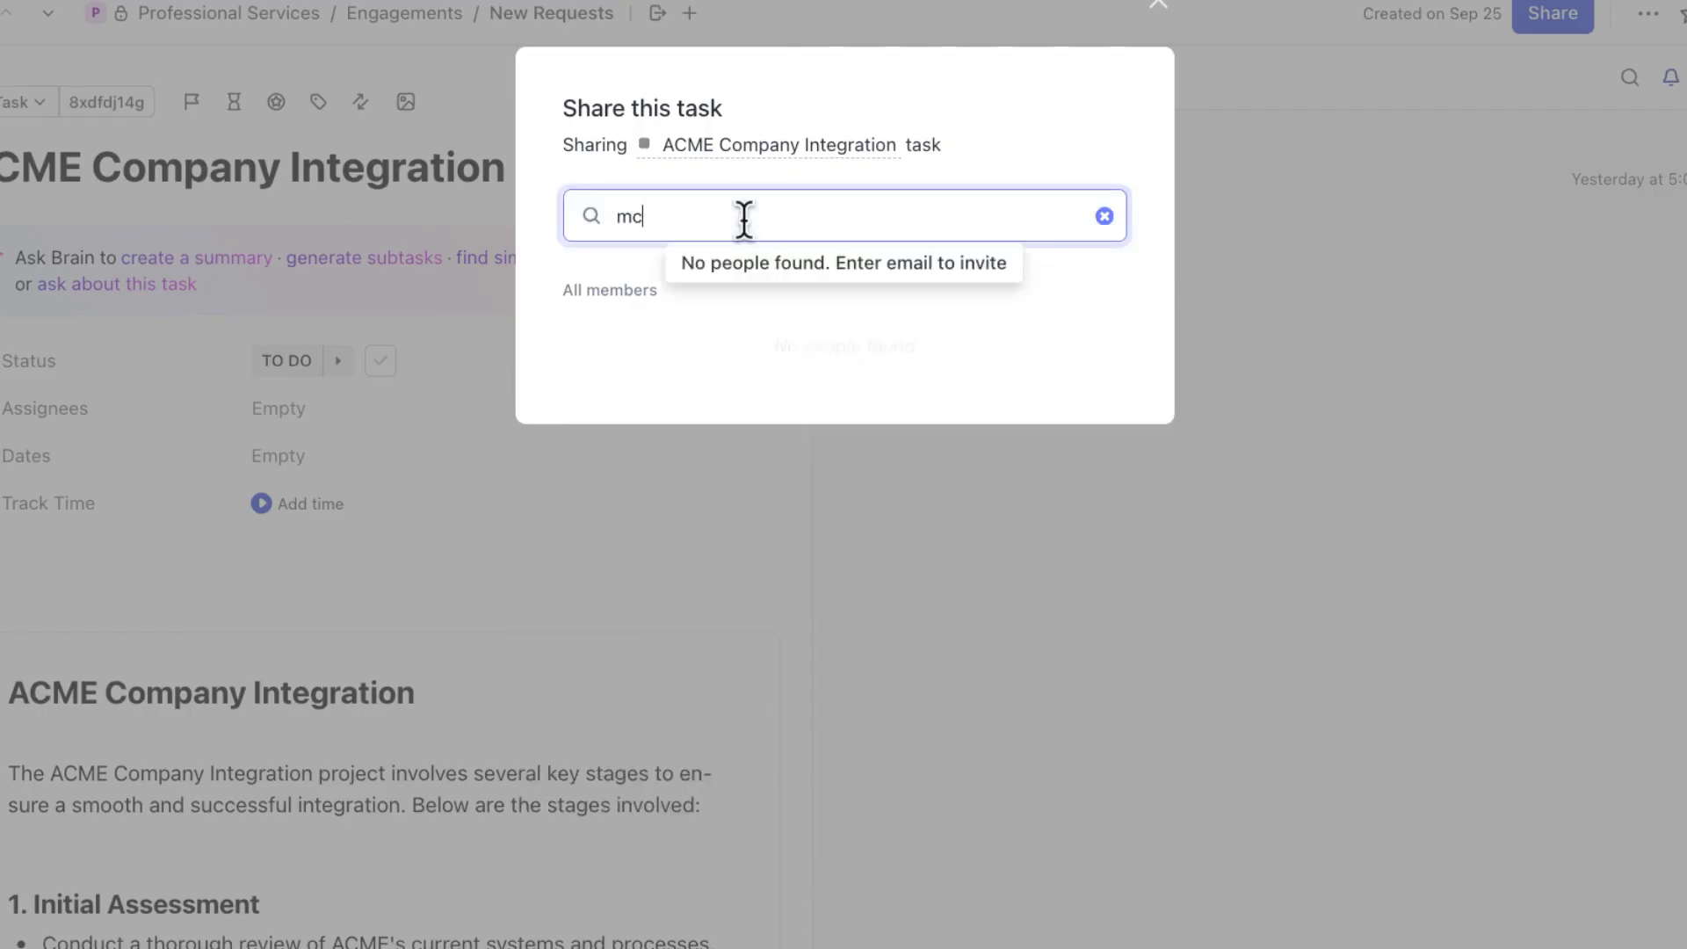
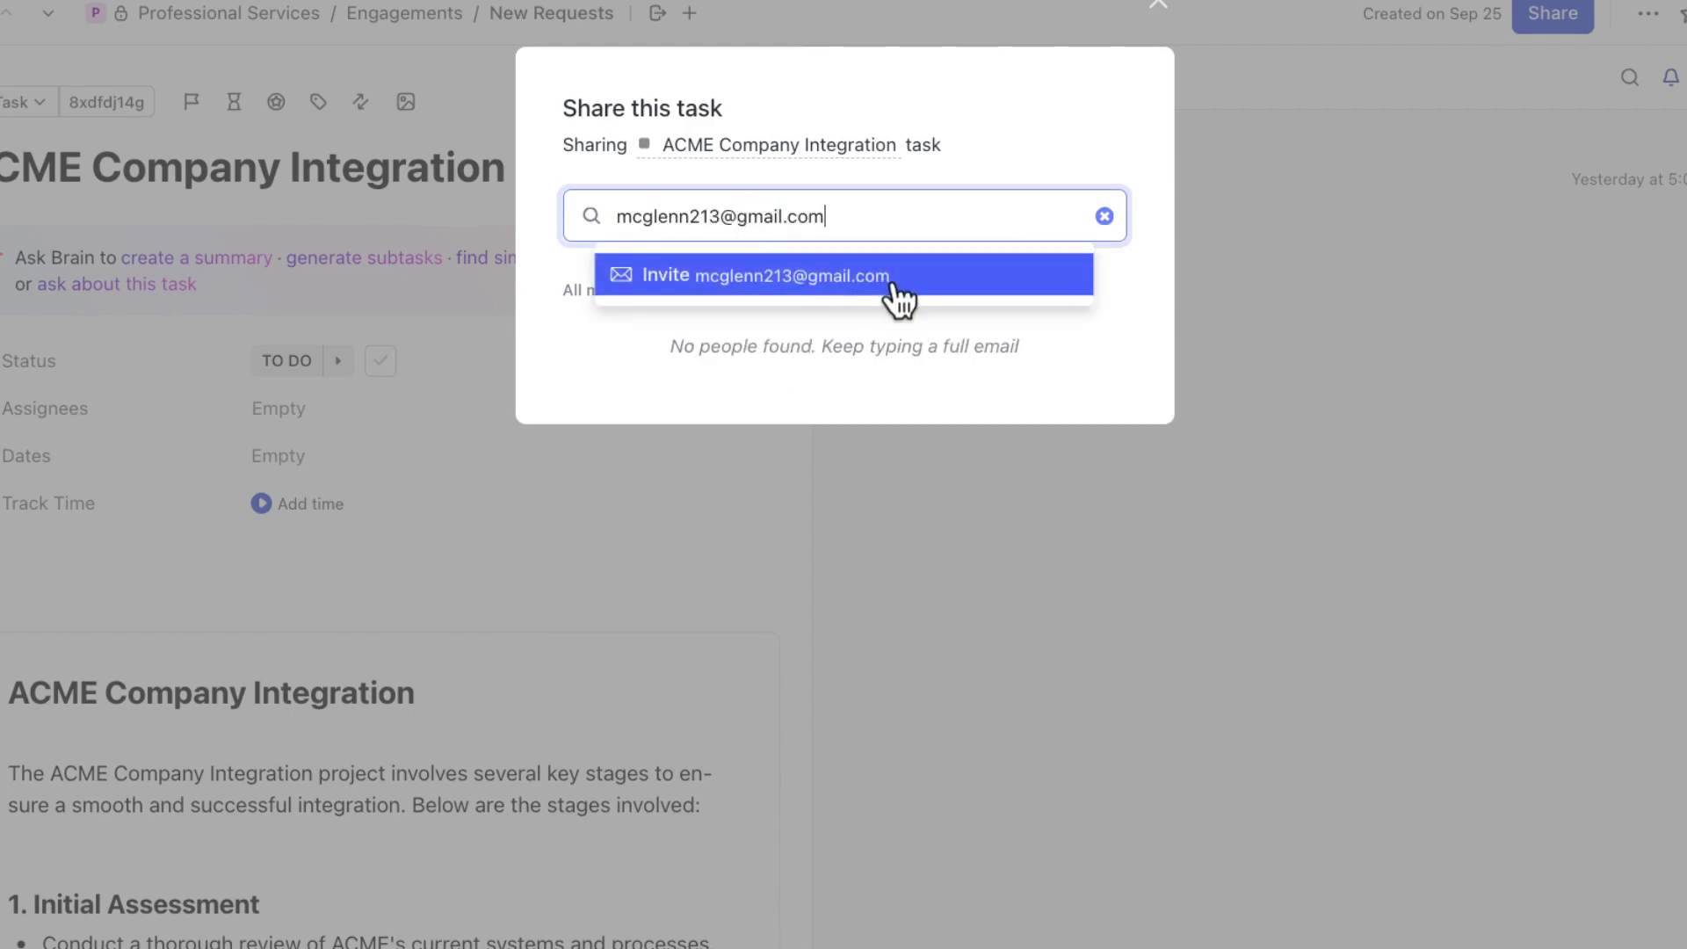
pyautogui.click(891, 283)
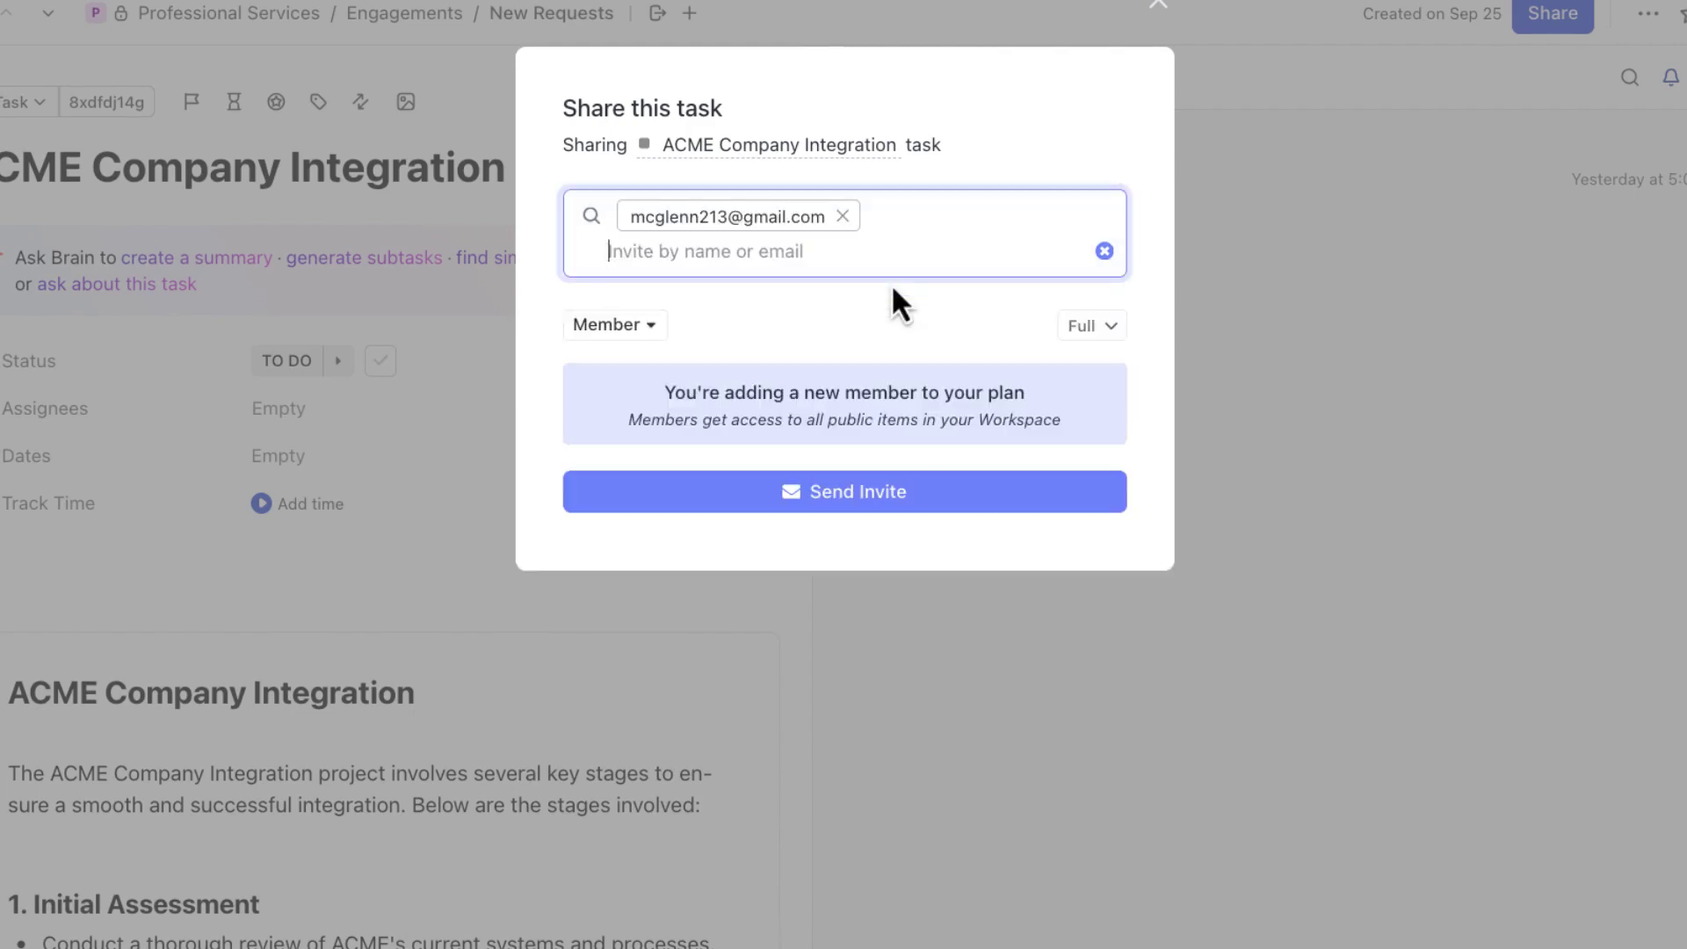
pyautogui.click(650, 325)
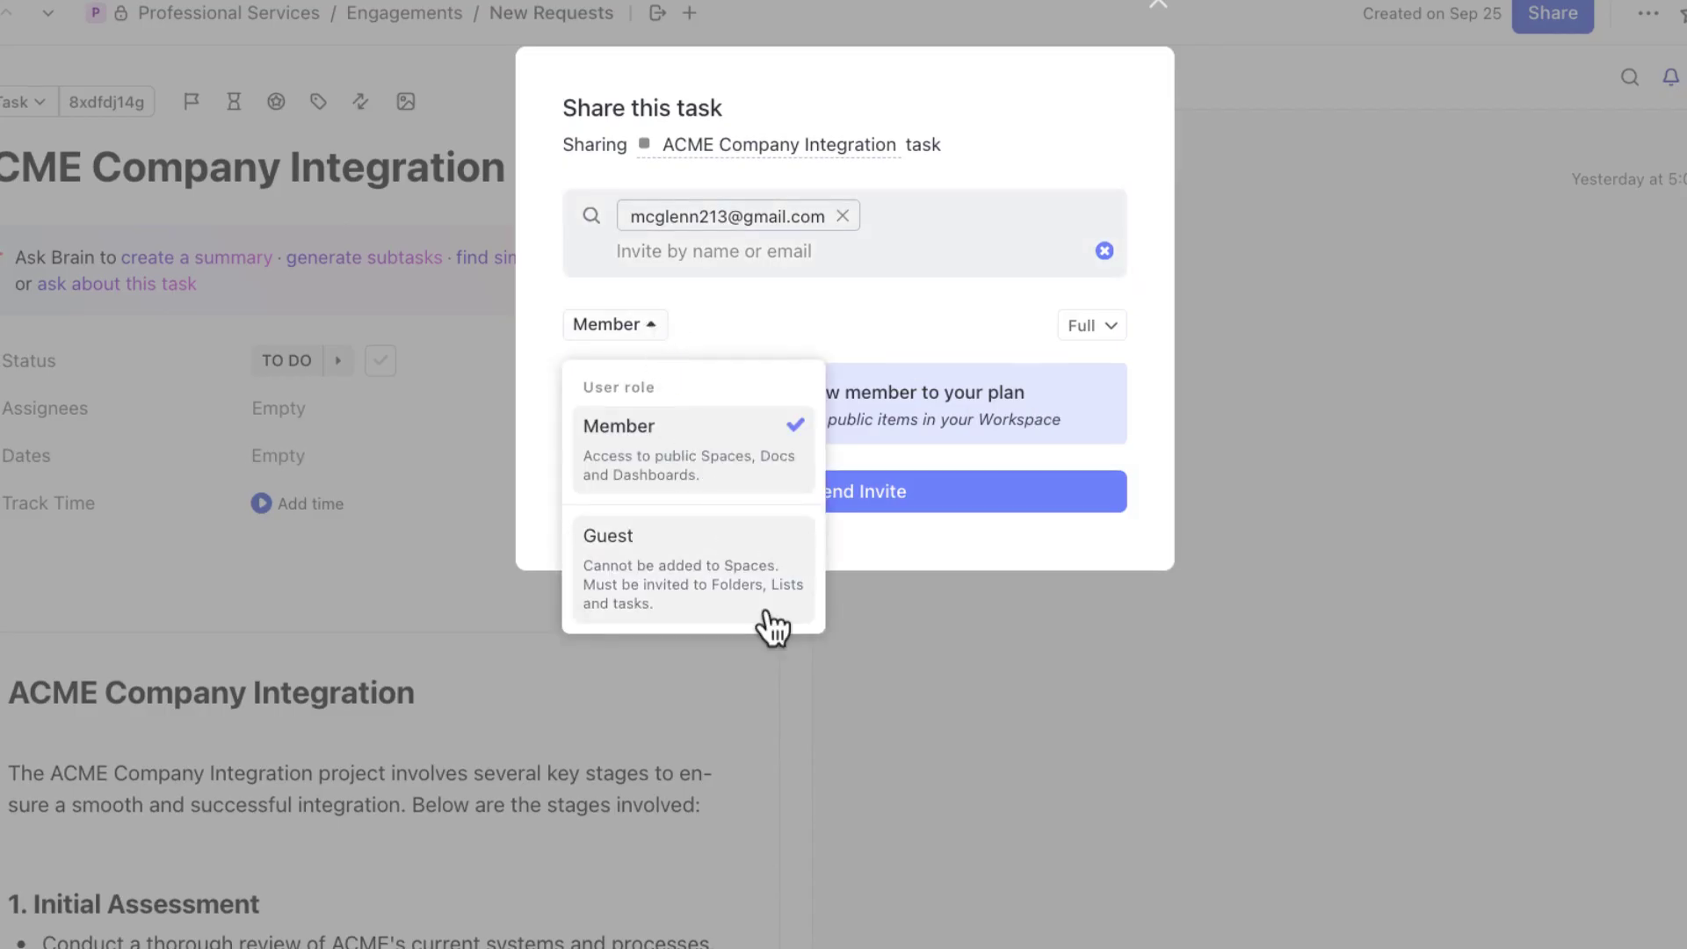
# - Set the e-mail invitee's role to Guest
pyautogui.click(770, 619)
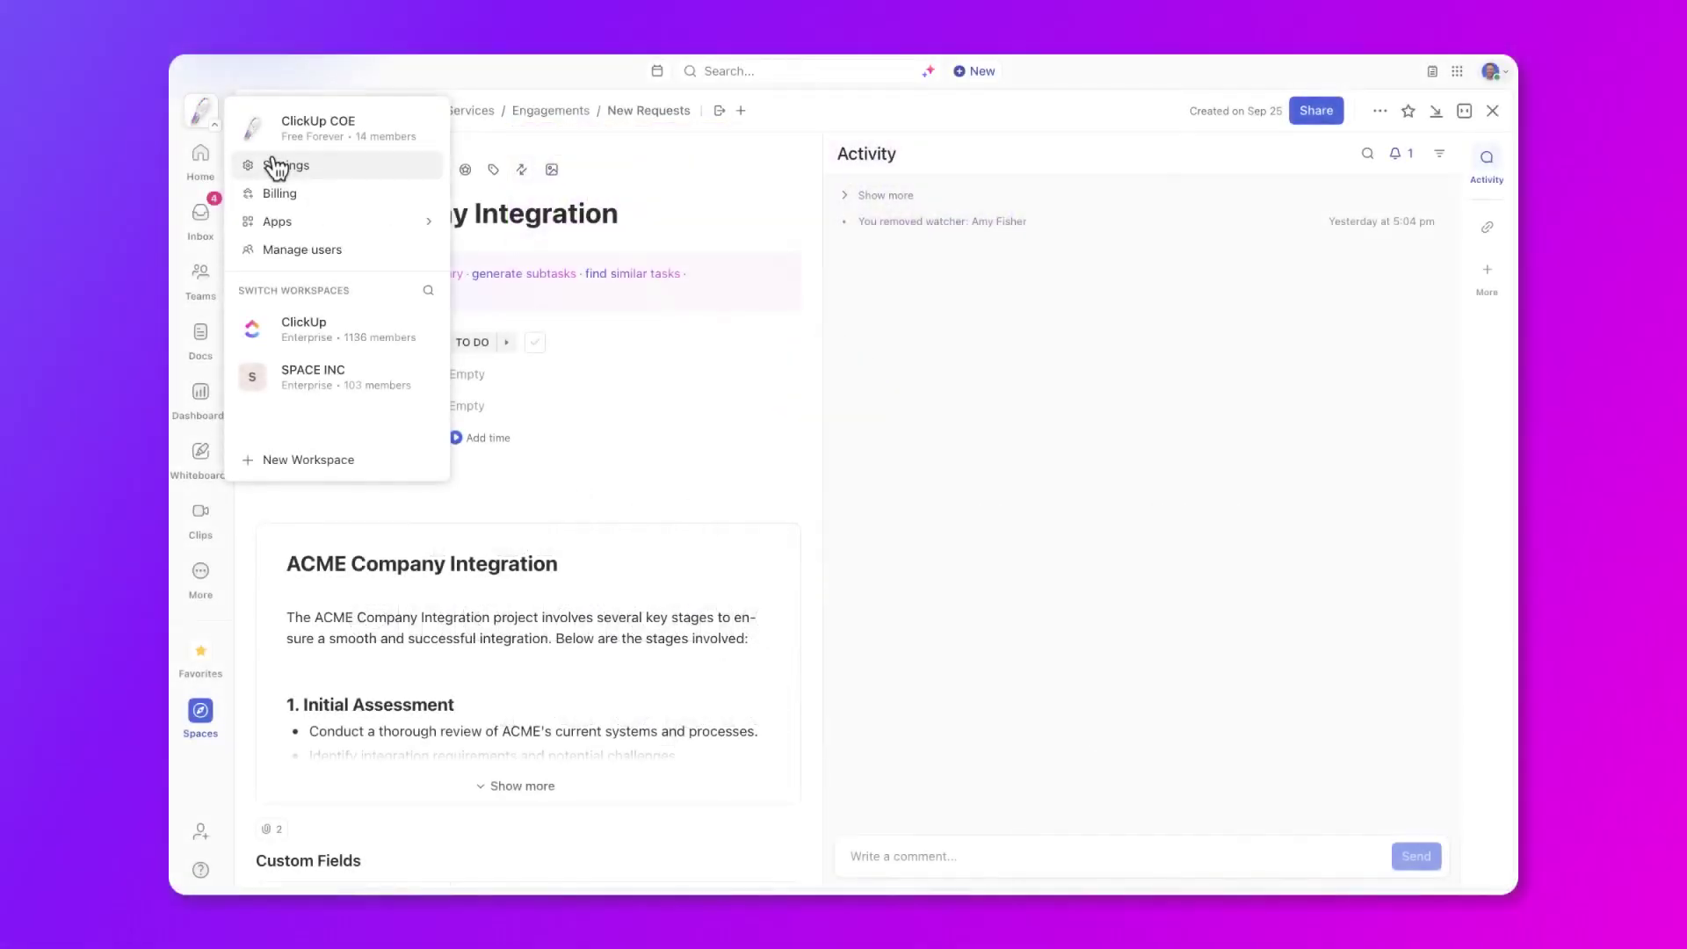
# - Cancel the pending invite in Settings > People > External Guests, leaving the list empty
pyautogui.click(270, 163)
pyautogui.click(268, 182)
pyautogui.click(627, 260)
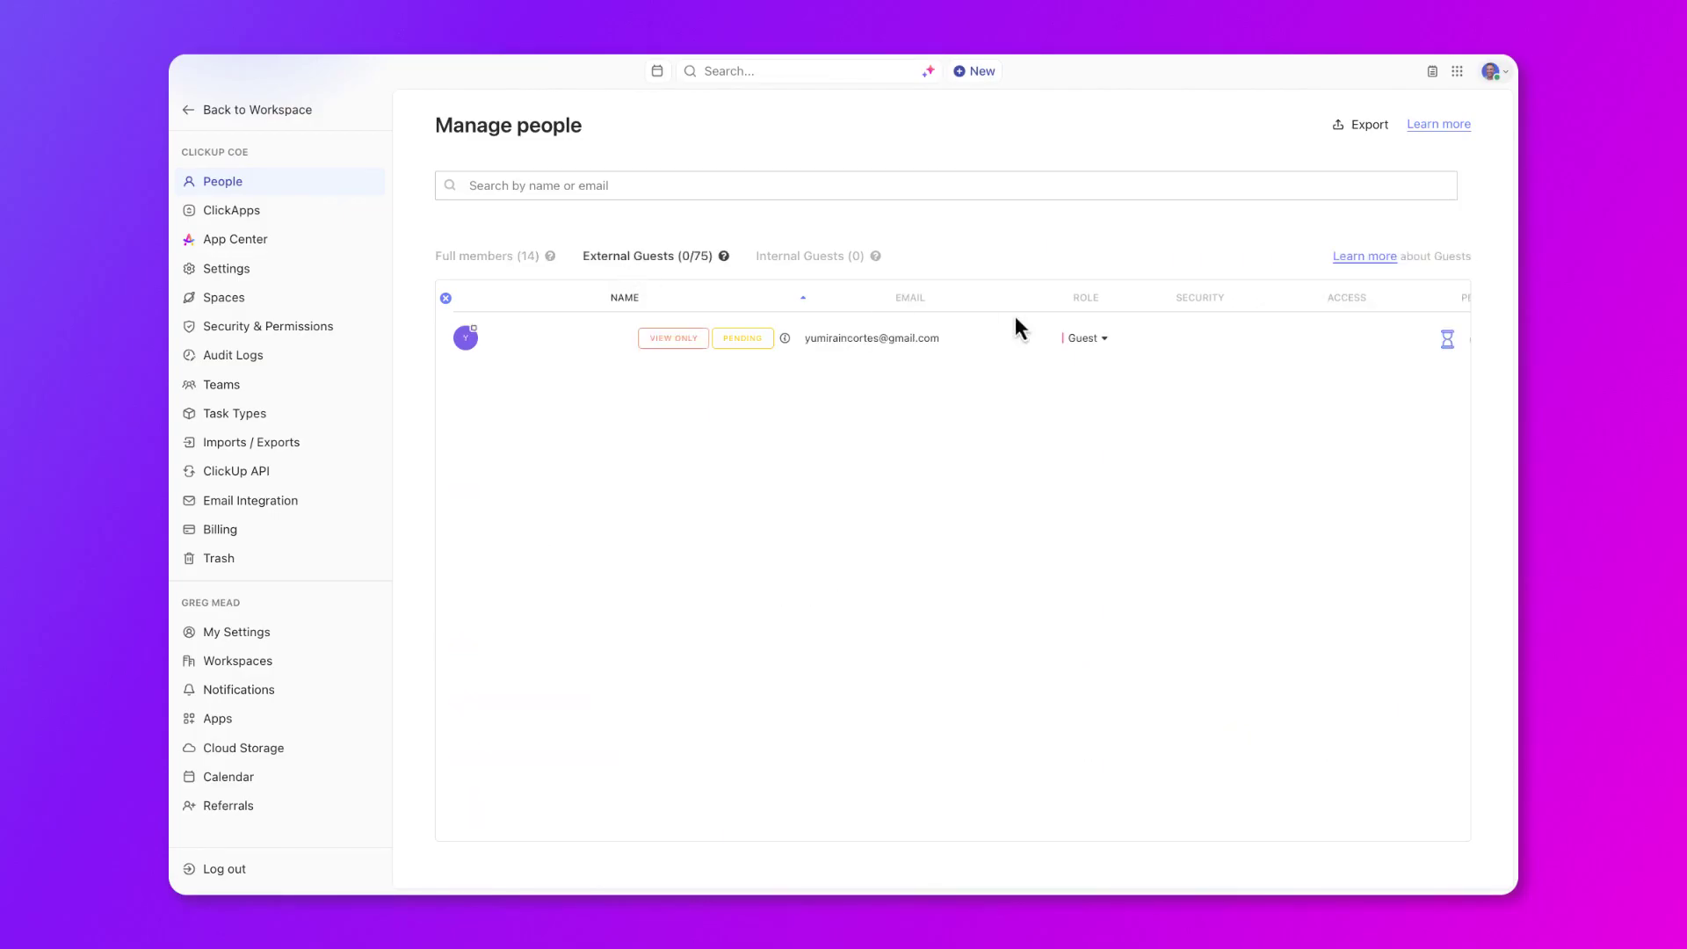
pyautogui.hscroll(3, 1156, 338)
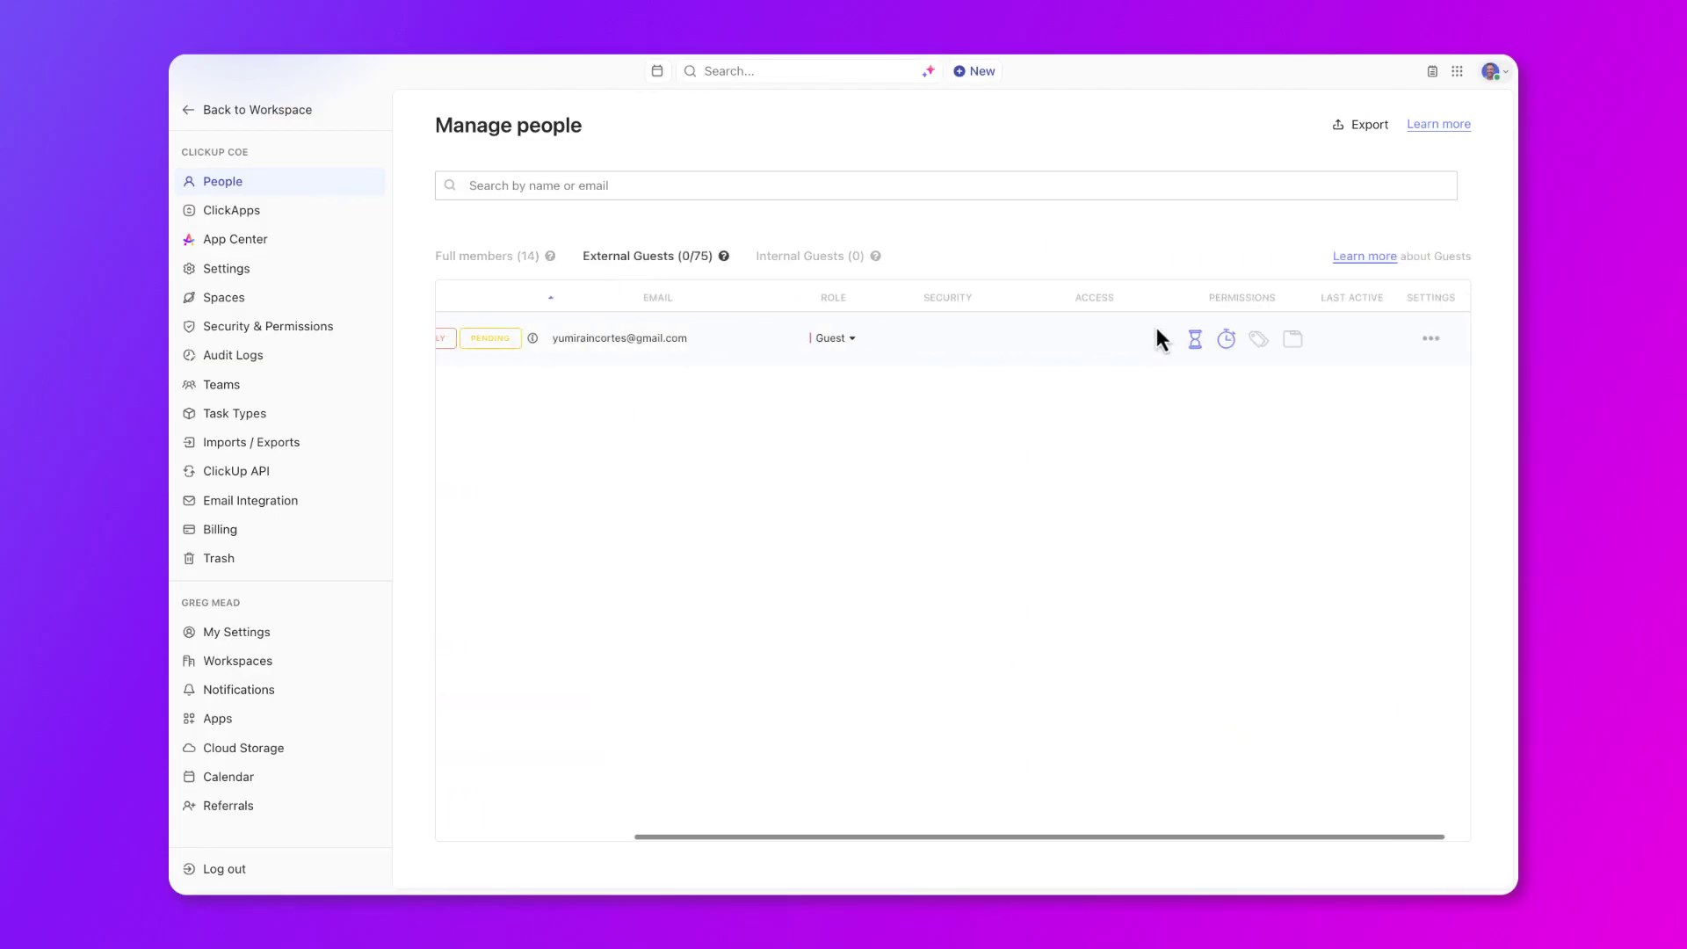
pyautogui.click(1431, 338)
pyautogui.click(1432, 414)
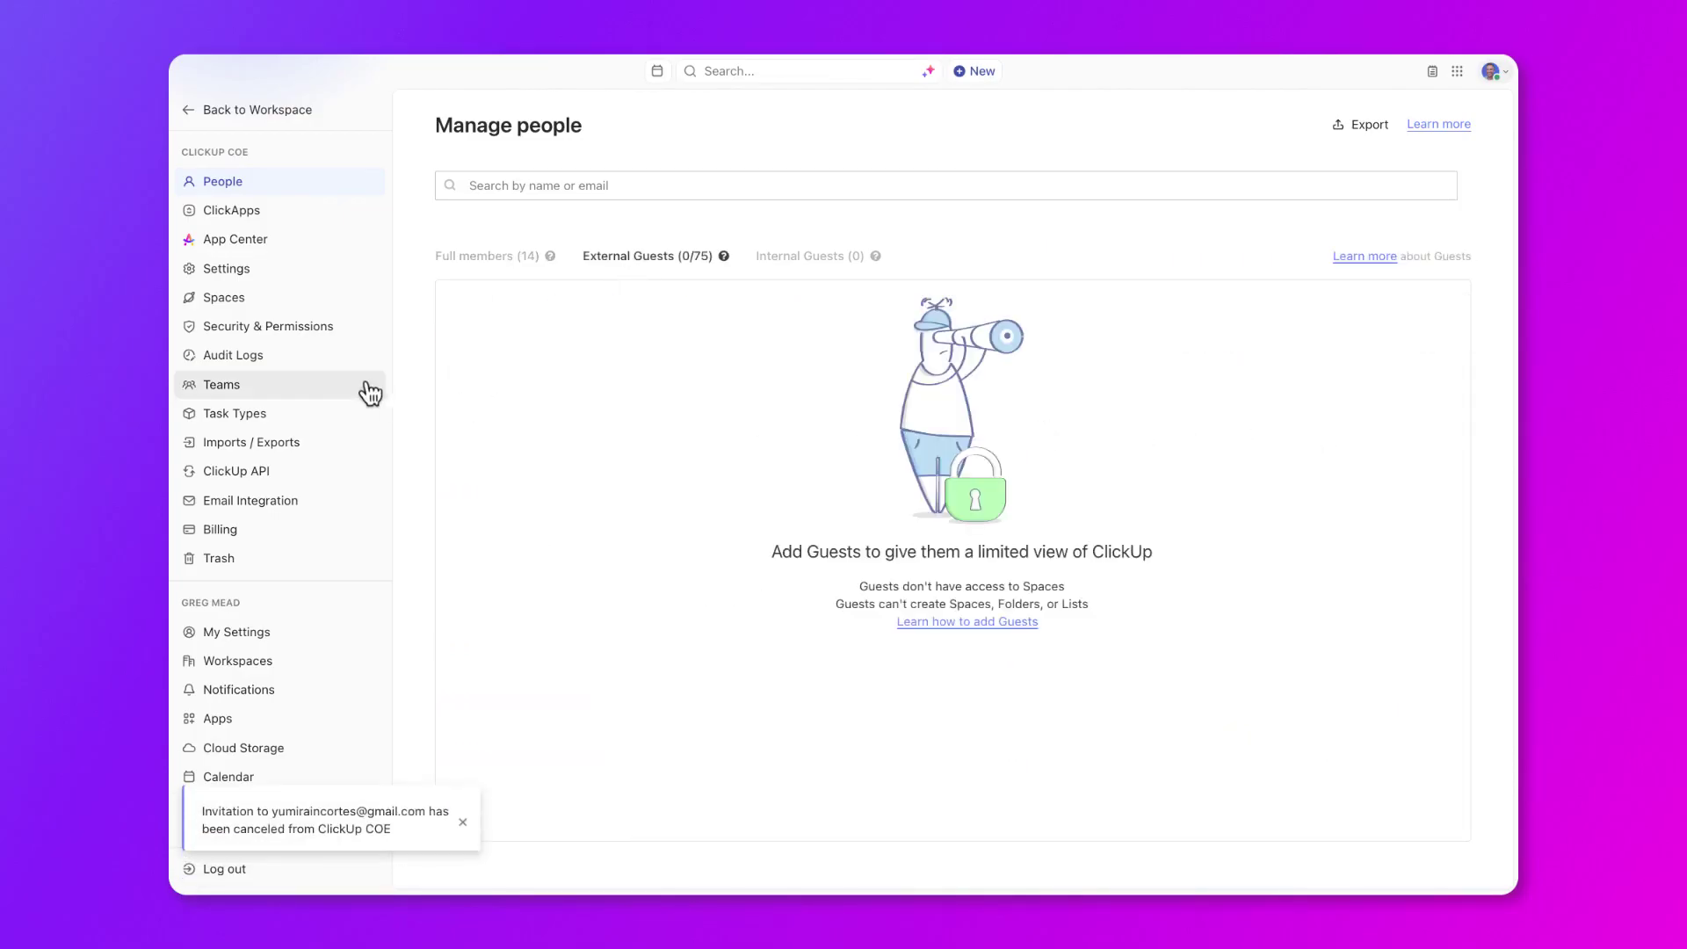